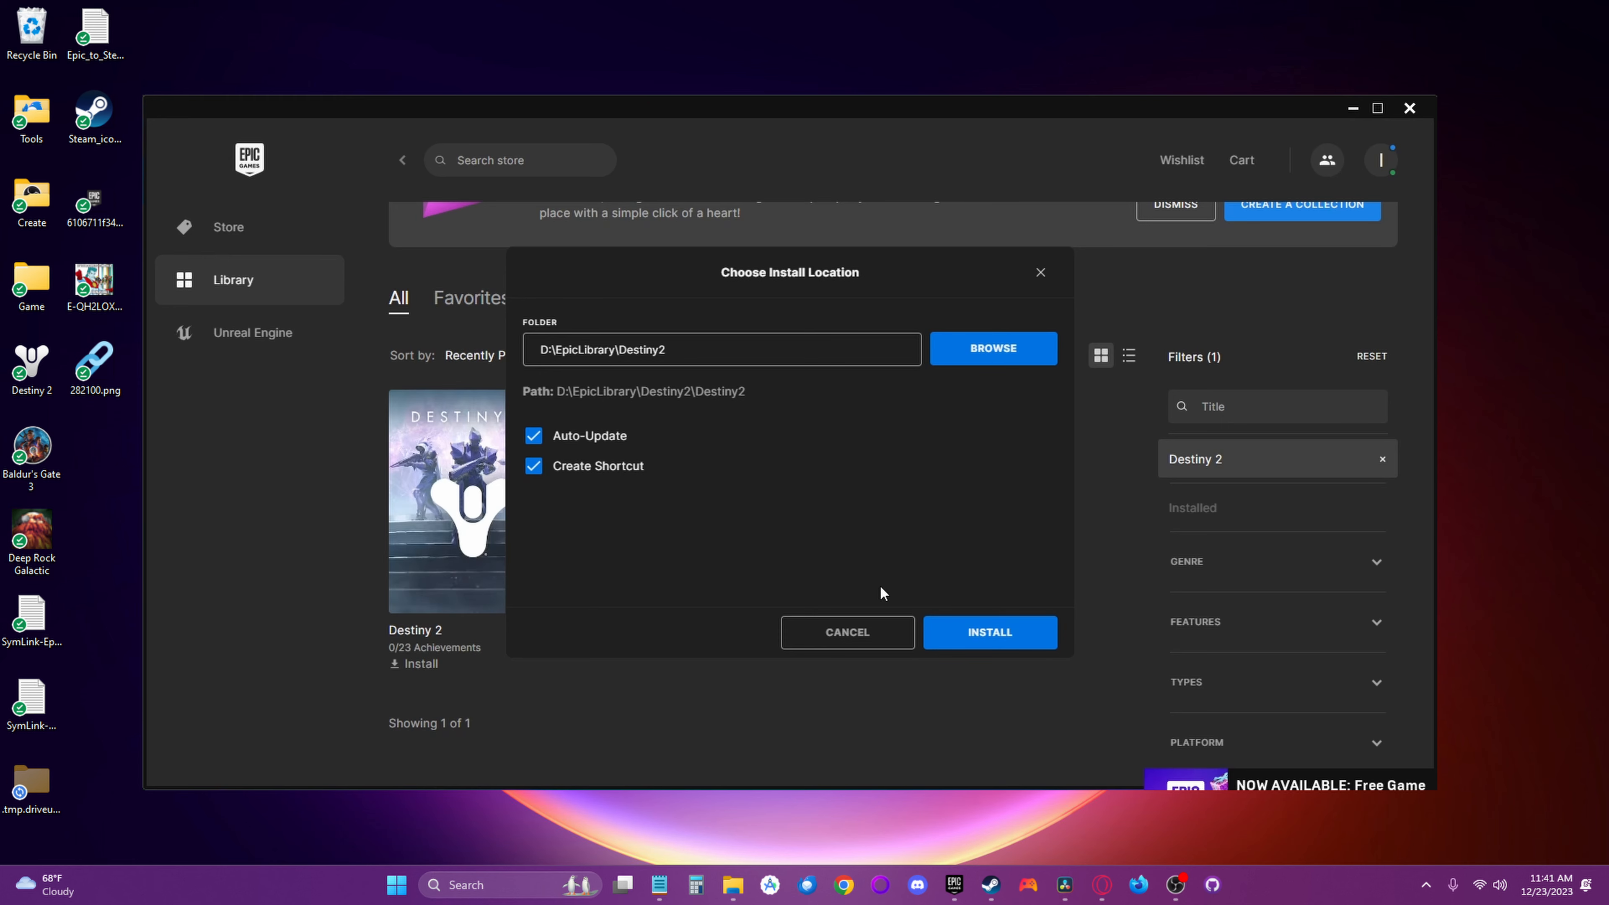
# - Install Destiny 2 into D:\EpicLibrary\Destiny2 and open its installation folder from the game's management settings in the Epic library
pyautogui.click(982, 633)
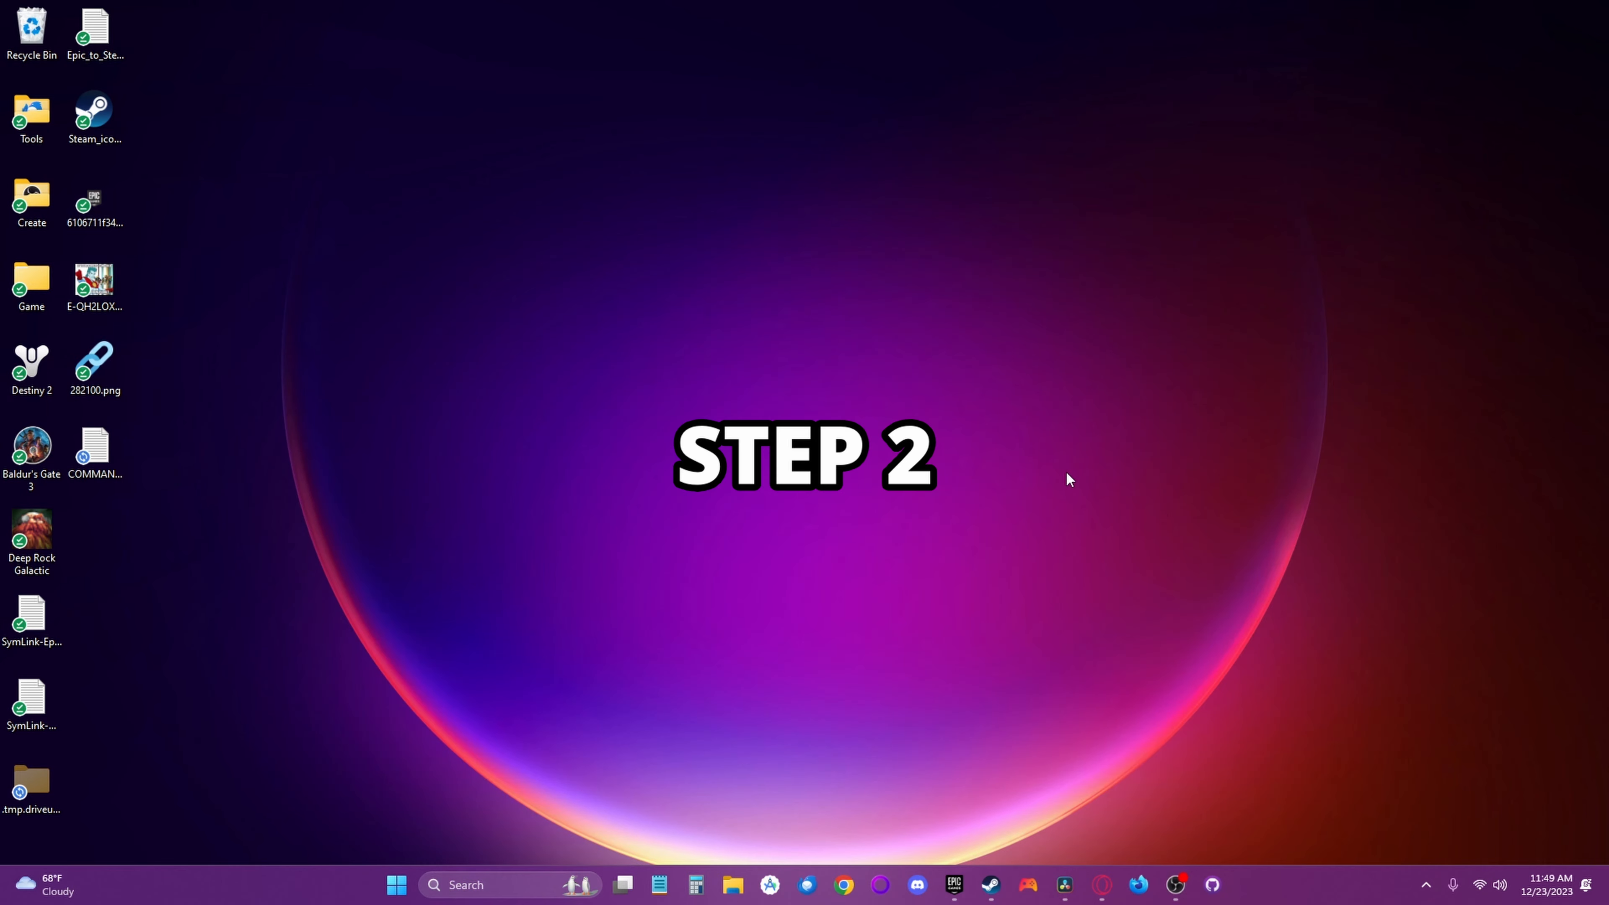
pyautogui.click(948, 887)
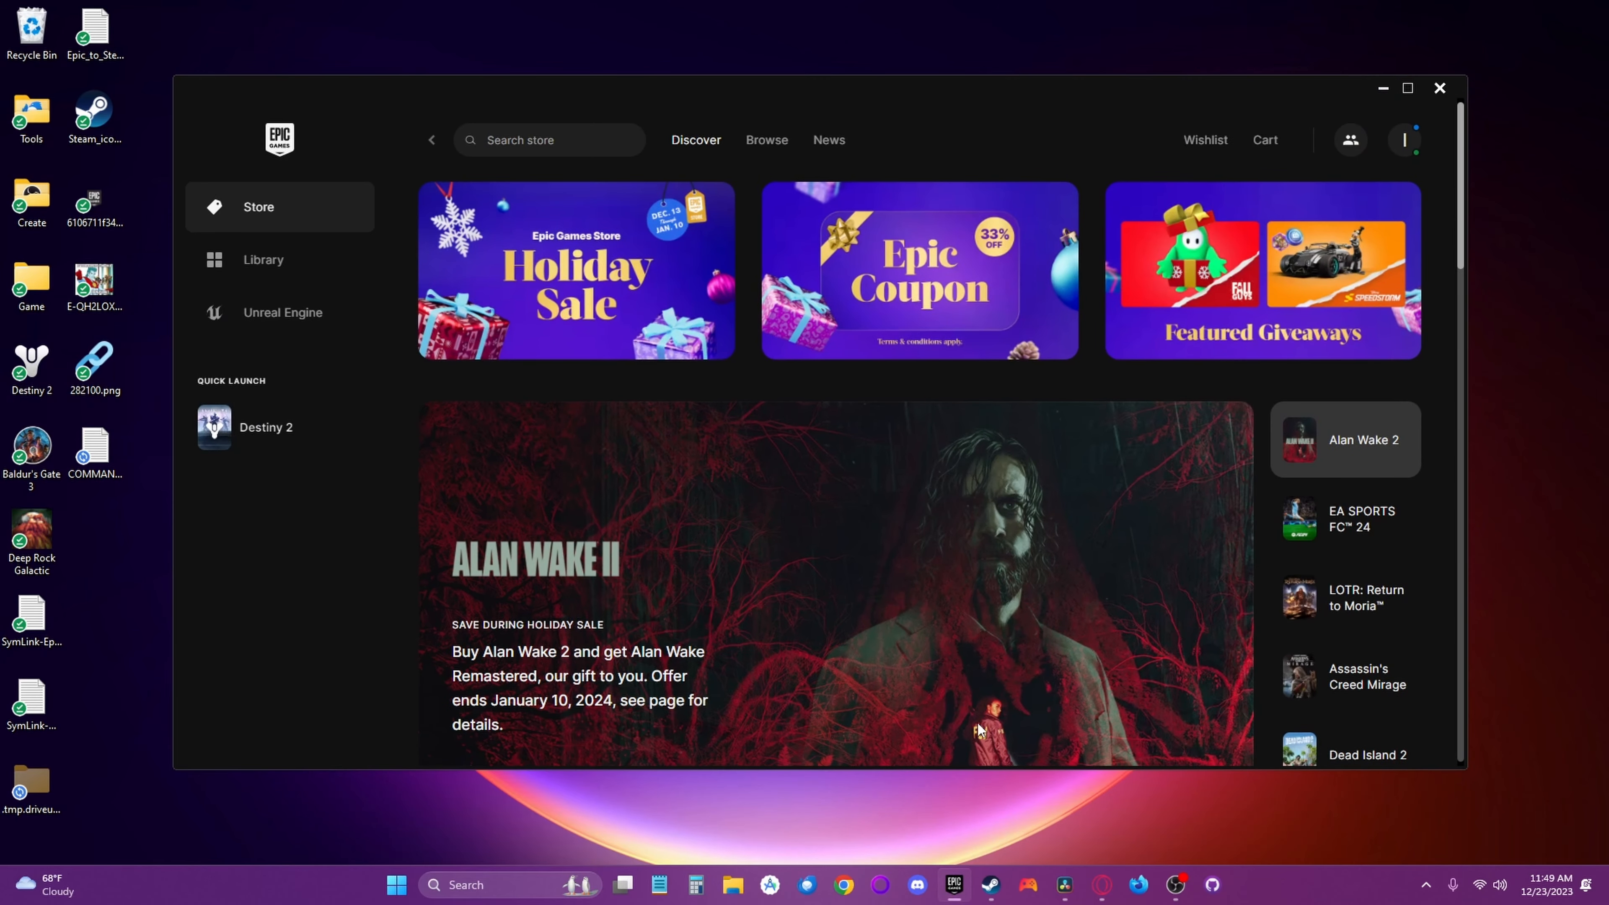
pyautogui.click(282, 272)
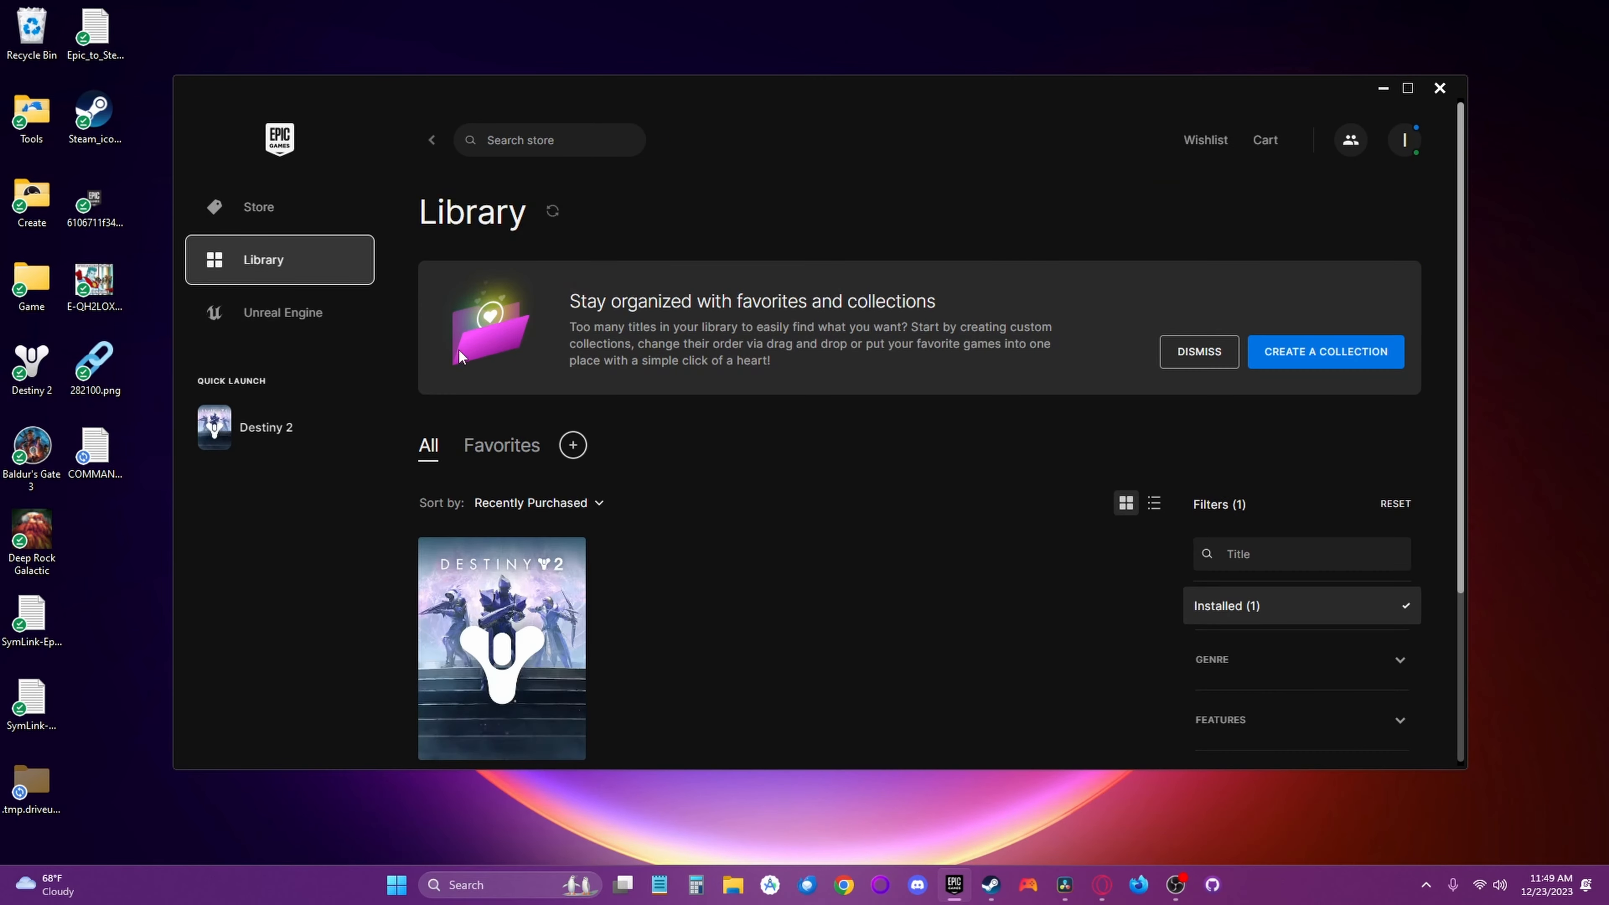
pyautogui.scroll(-3, 551, 553)
pyautogui.click(572, 609)
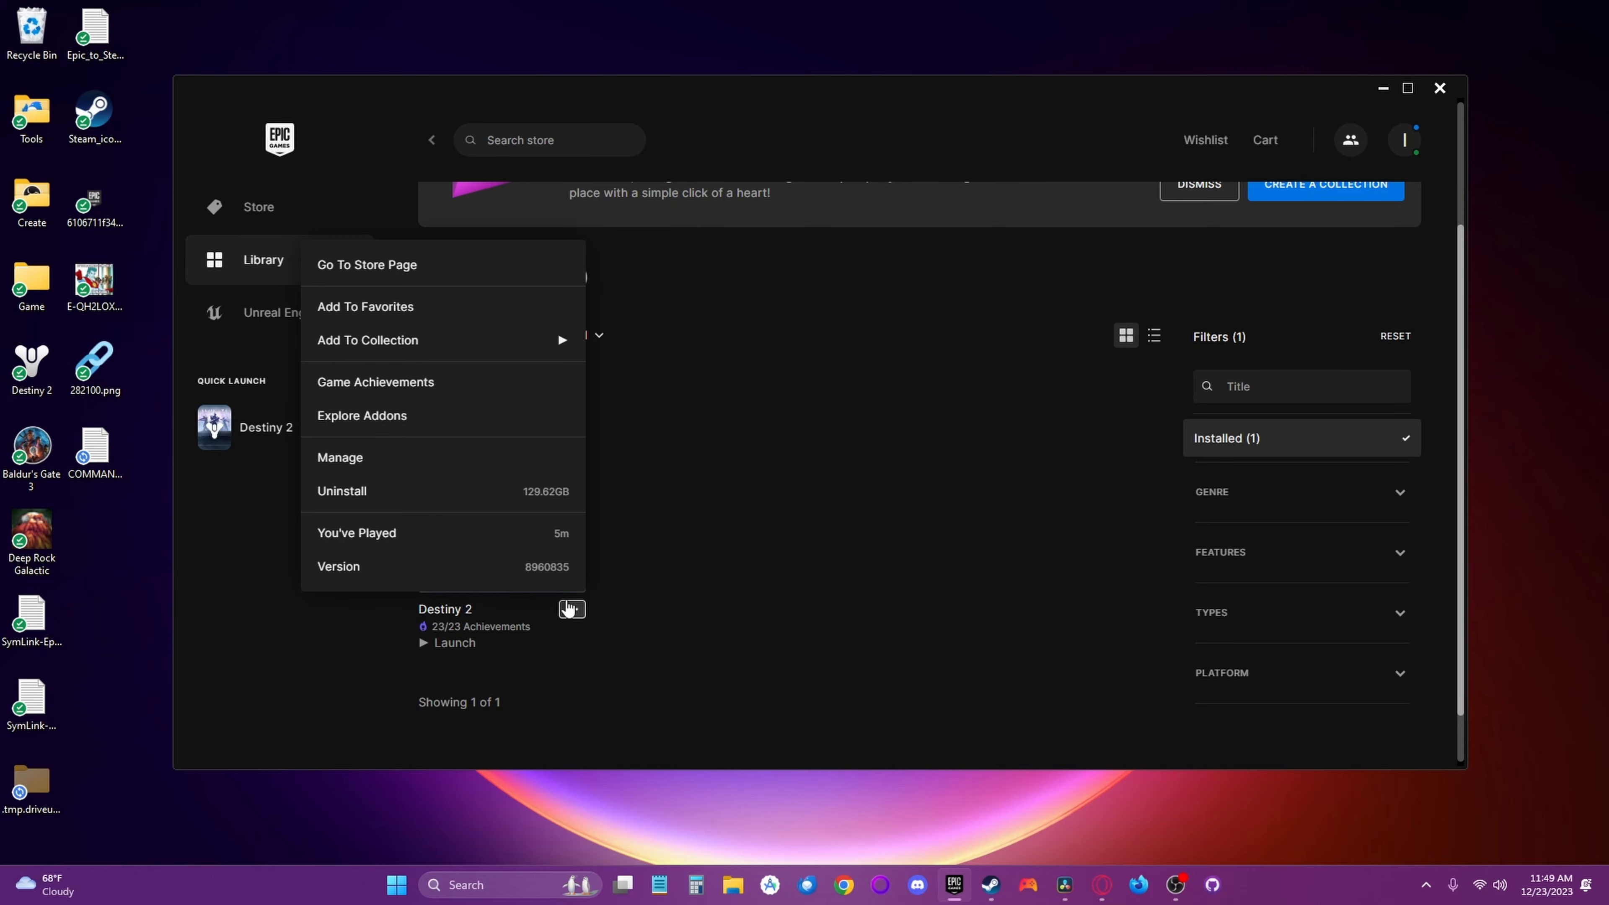
pyautogui.click(374, 459)
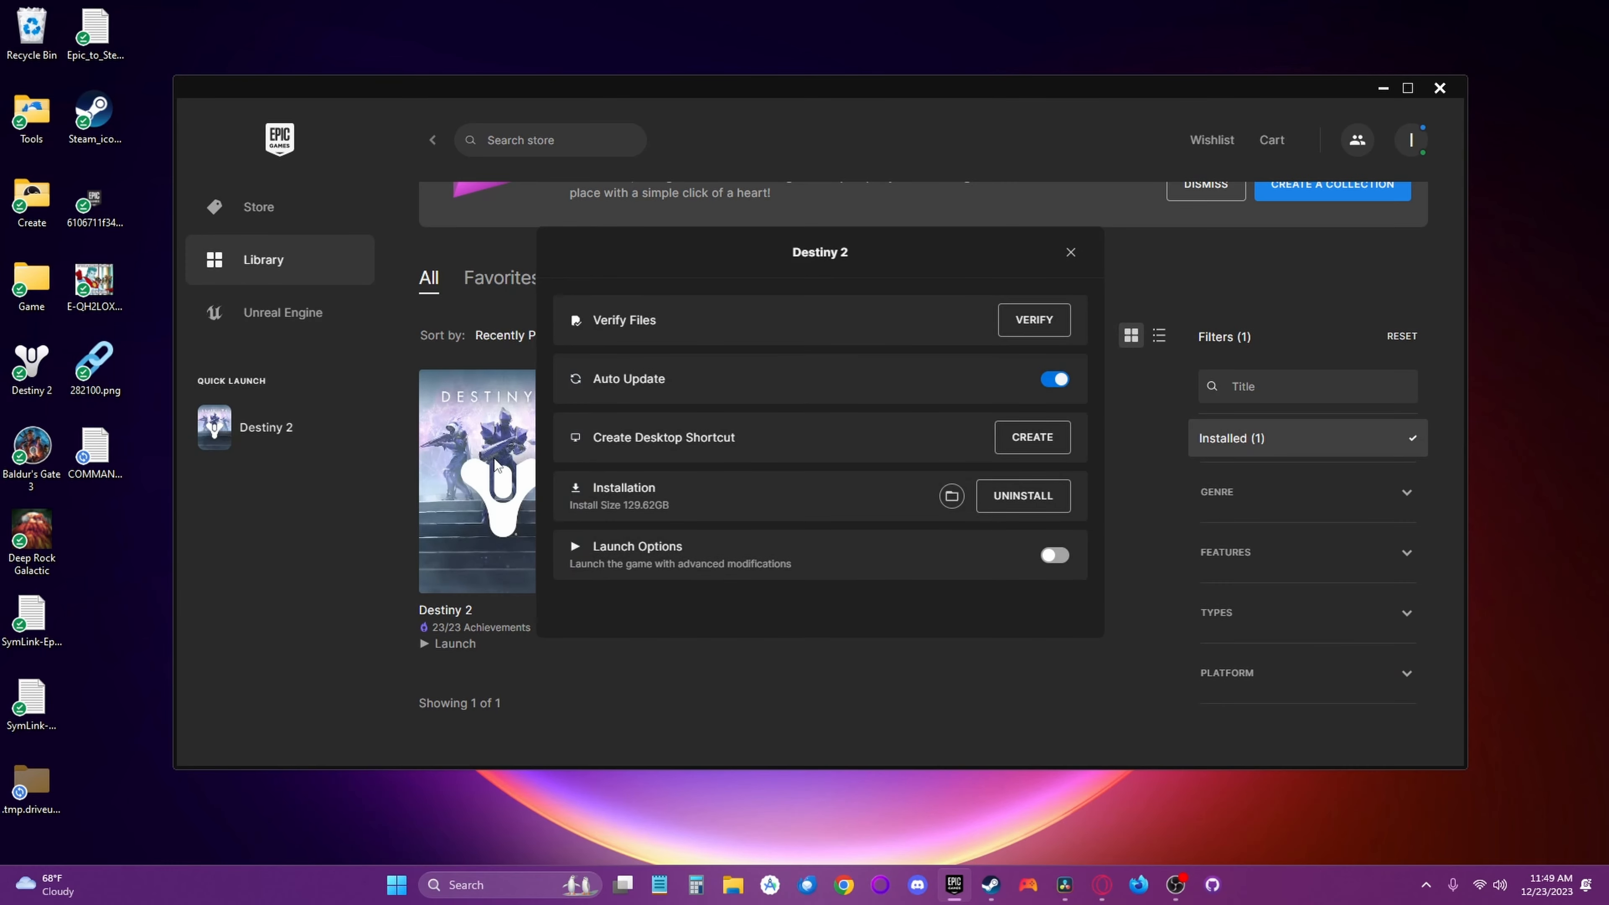
pyautogui.click(951, 497)
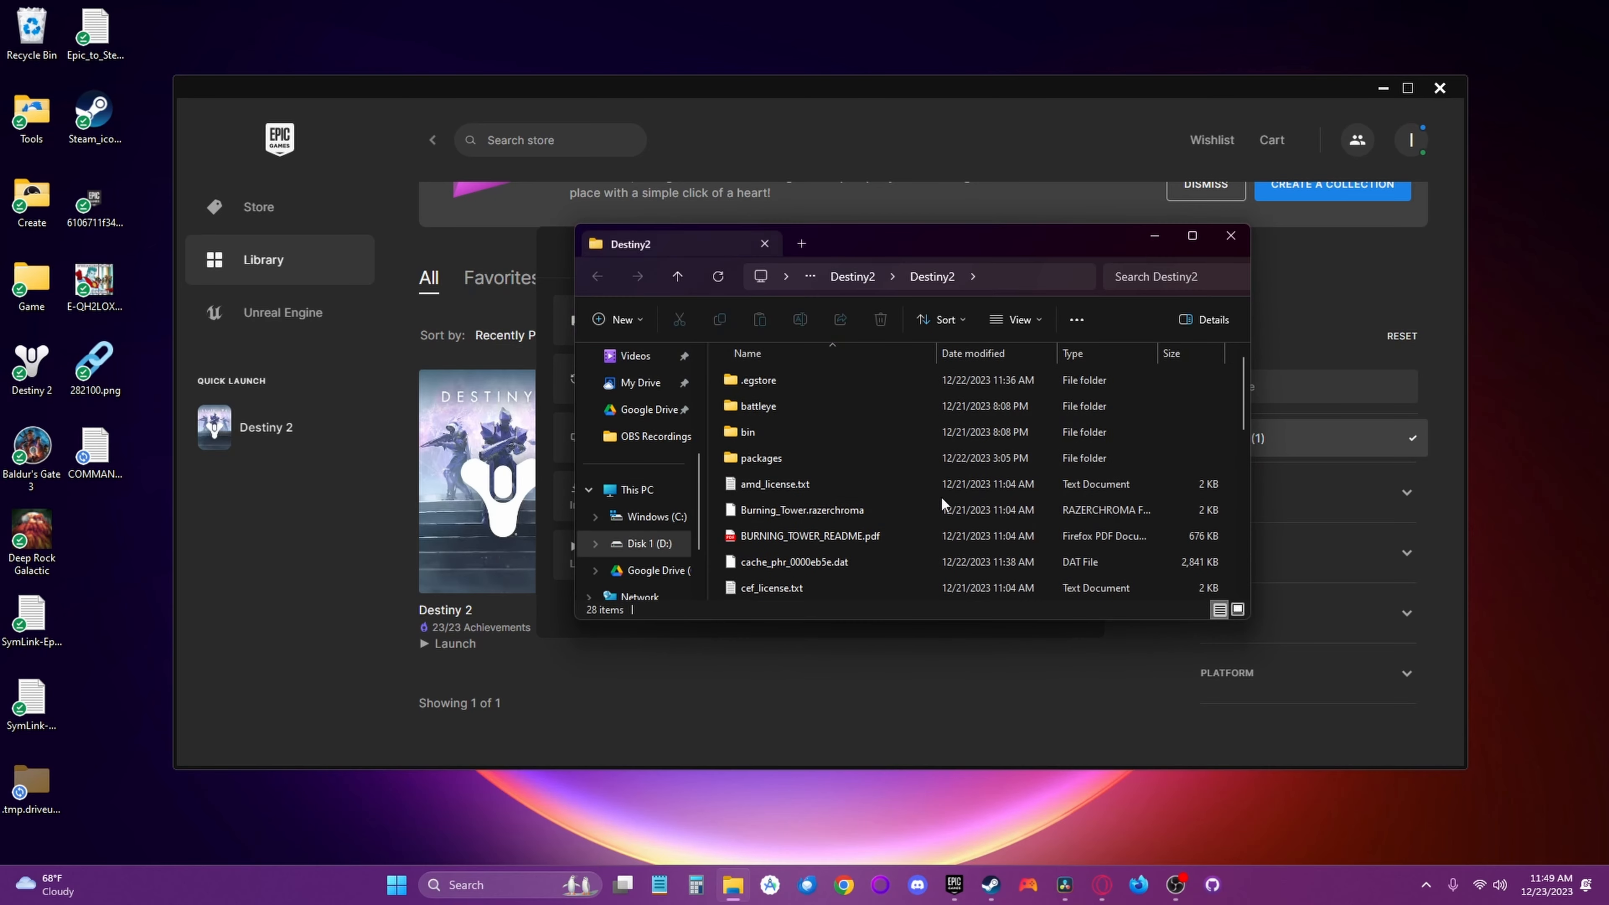
# - Open the packages folder of the Epic installation and copy its path into a Notepad document
pyautogui.click(768, 460)
pyautogui.doubleClick(766, 458)
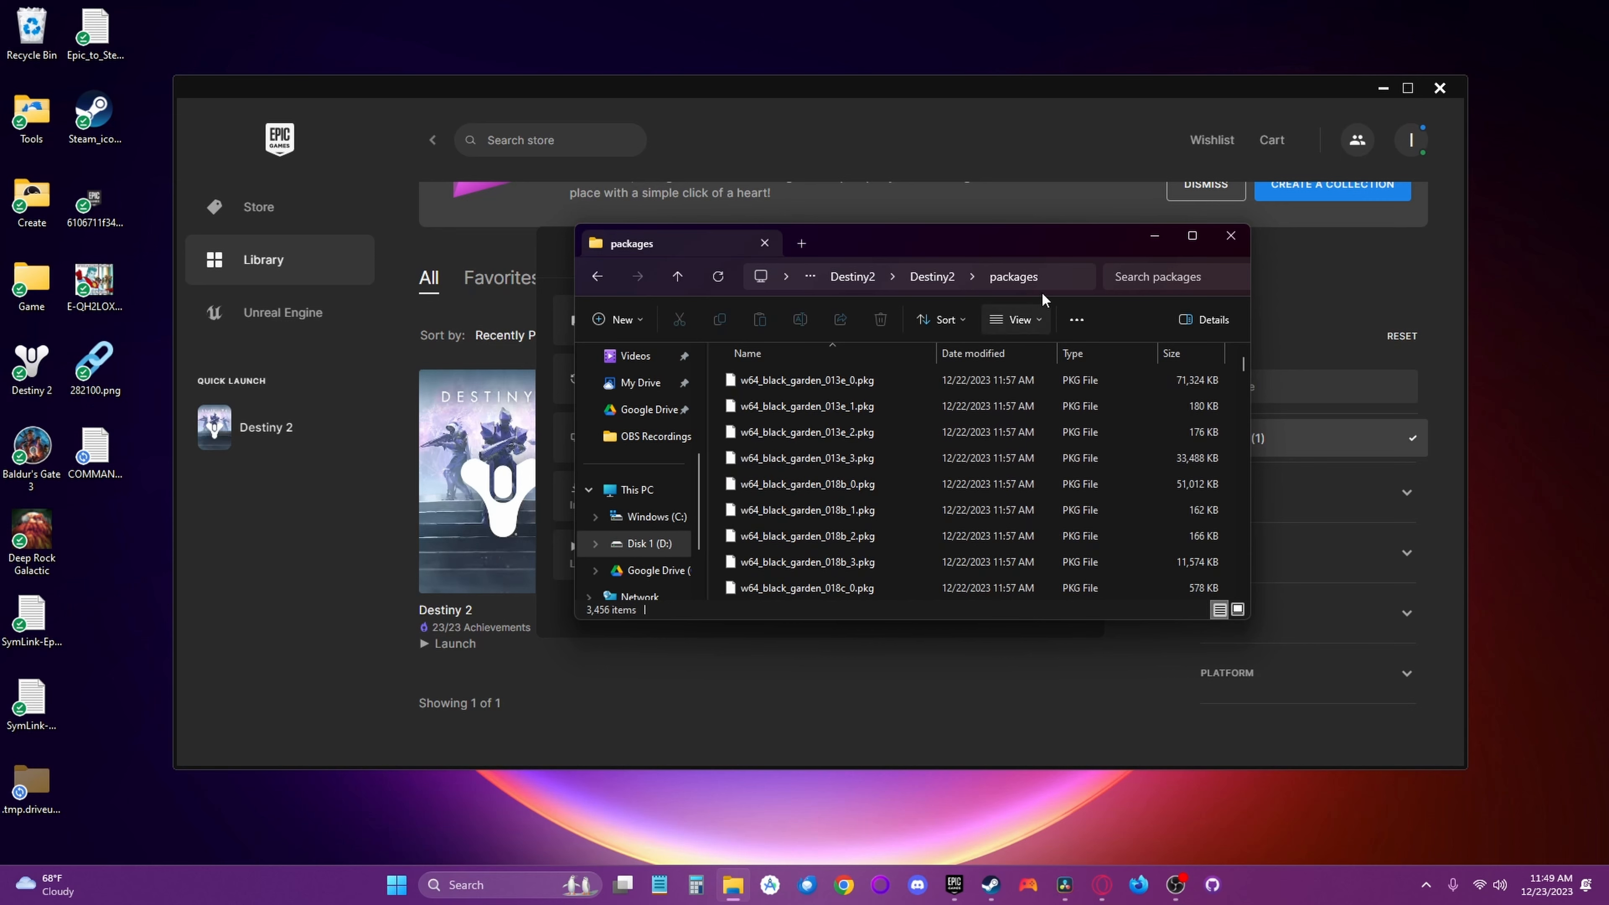
pyautogui.rightClick(1063, 284)
pyautogui.click(1092, 296)
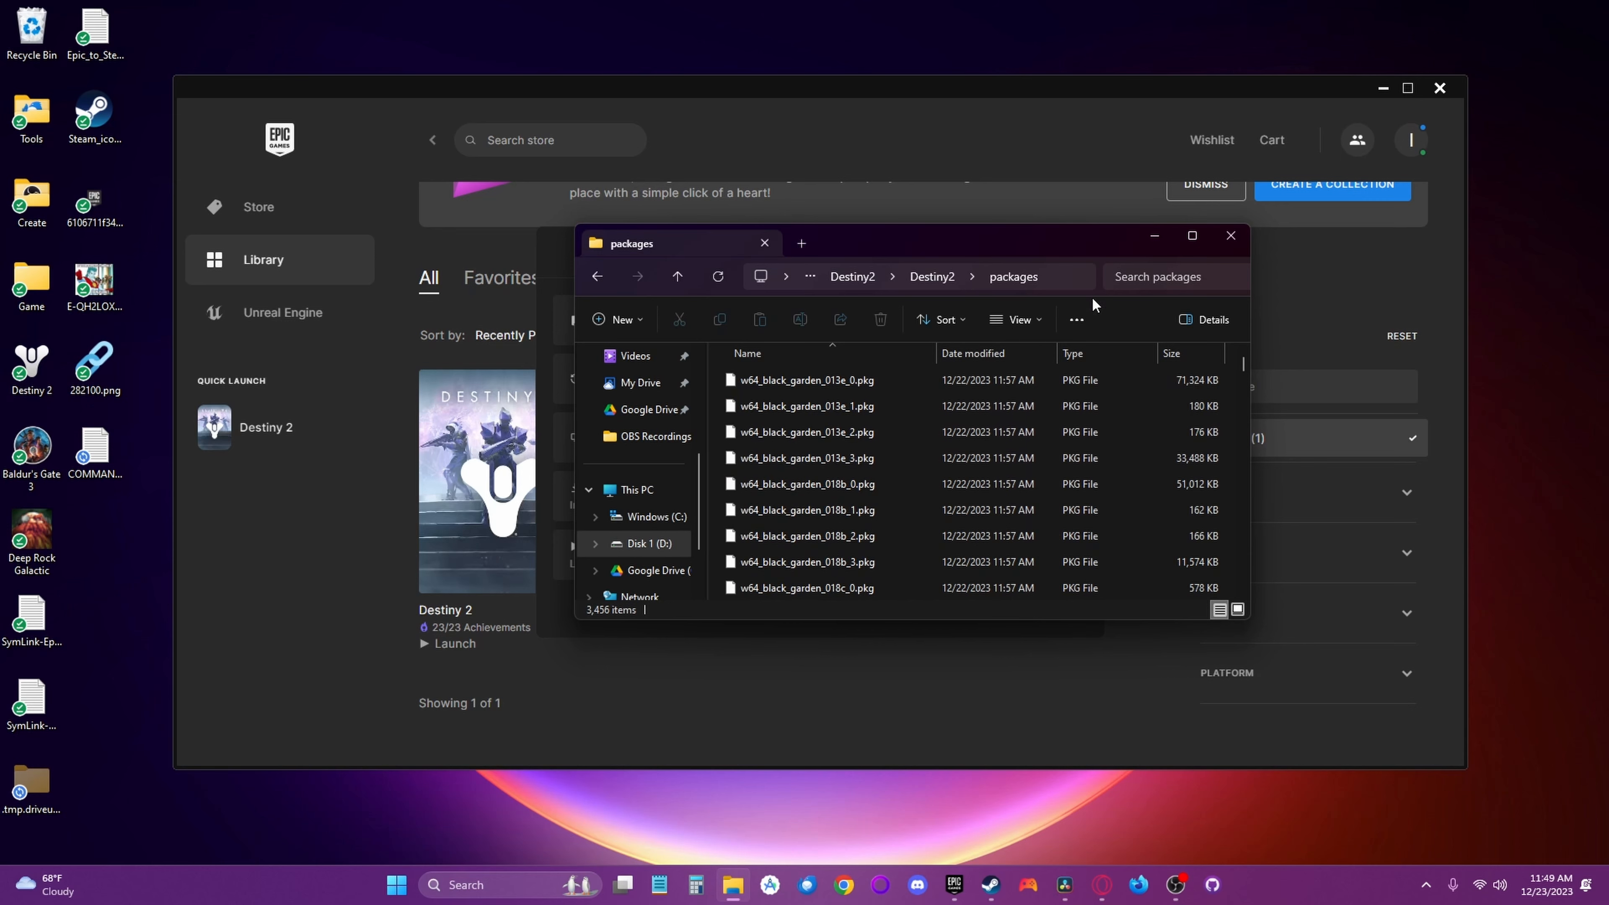
pyautogui.click(661, 882)
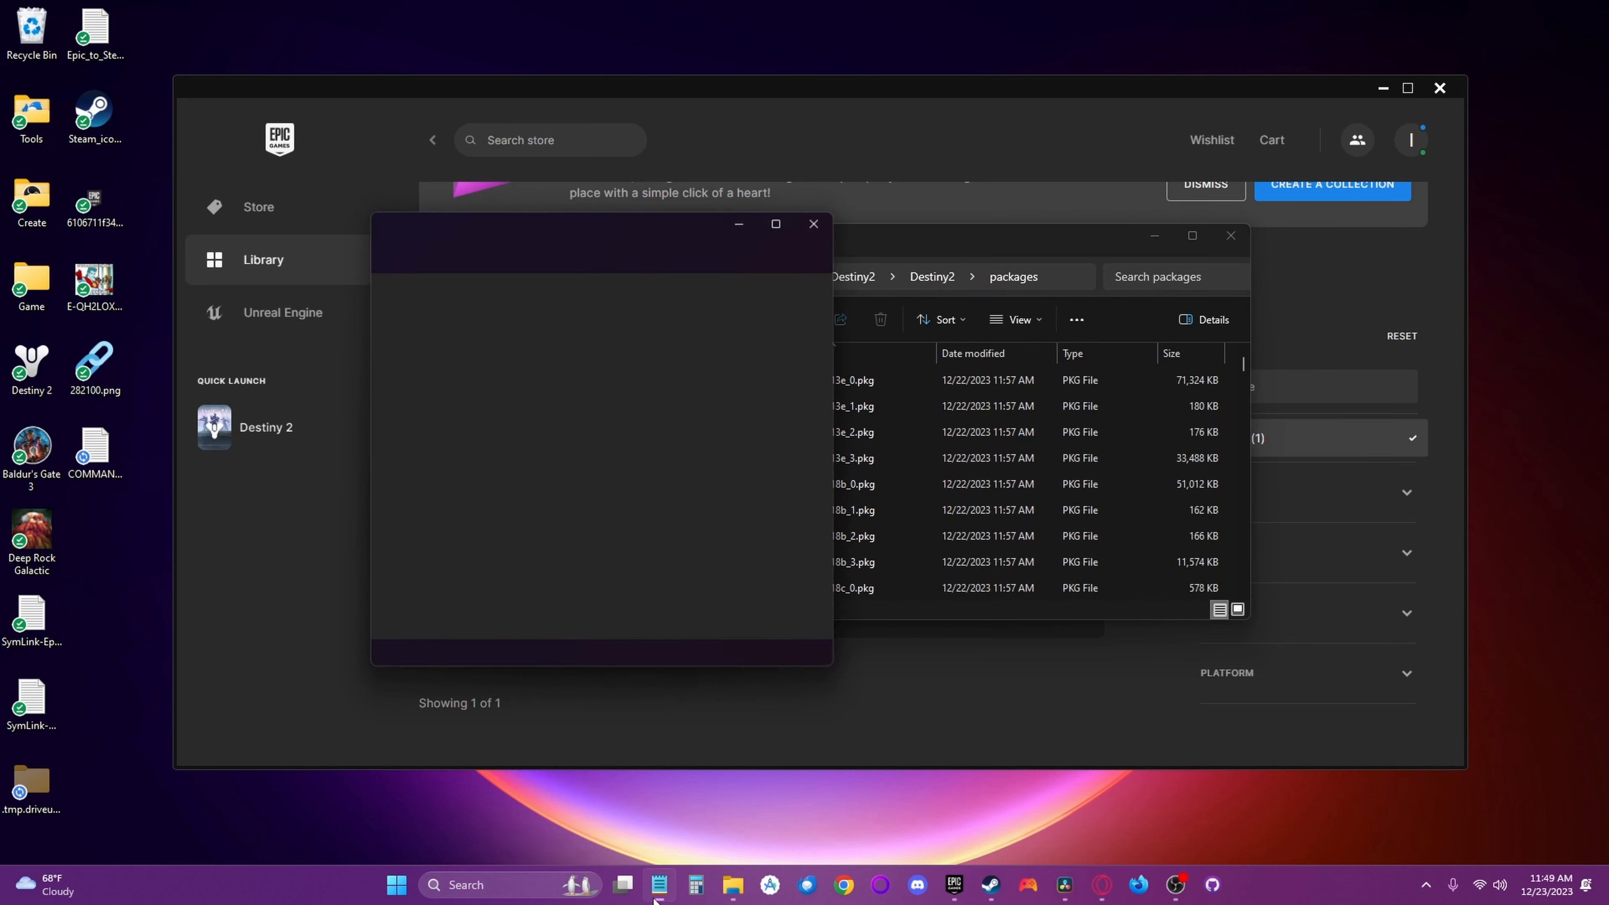
pyautogui.hotkey('ctrl', 'v')
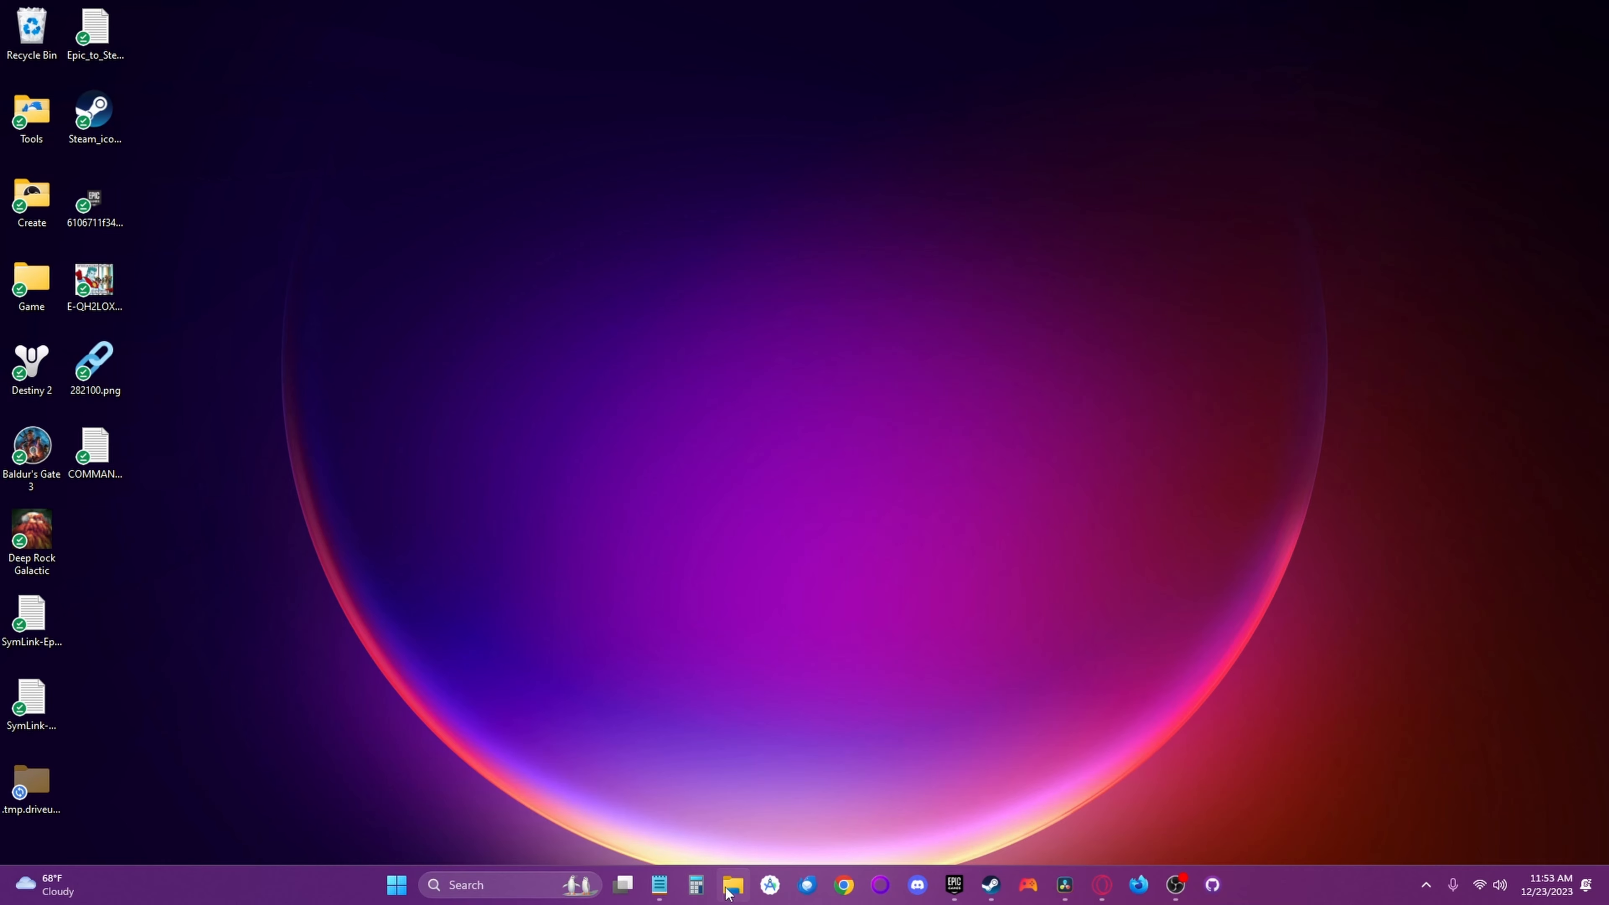
# - Open the folder D:\SteamLibrary\steamapps\common\Destiny 2 in File Explorer
pyautogui.click(728, 888)
pyautogui.scroll(-5, 630, 507)
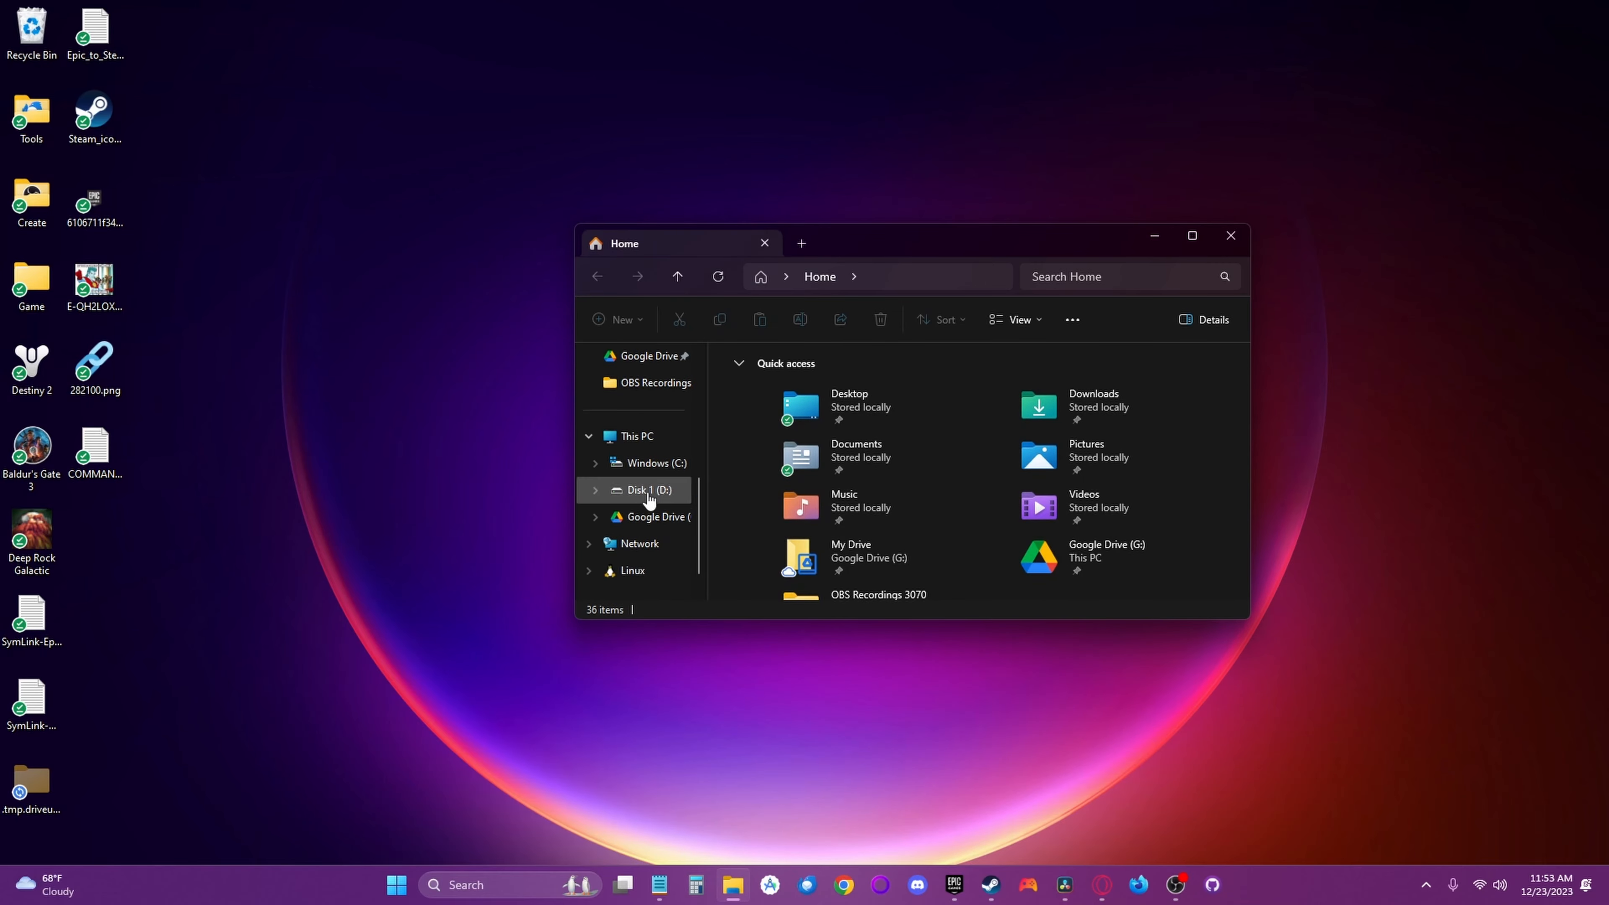
pyautogui.click(634, 495)
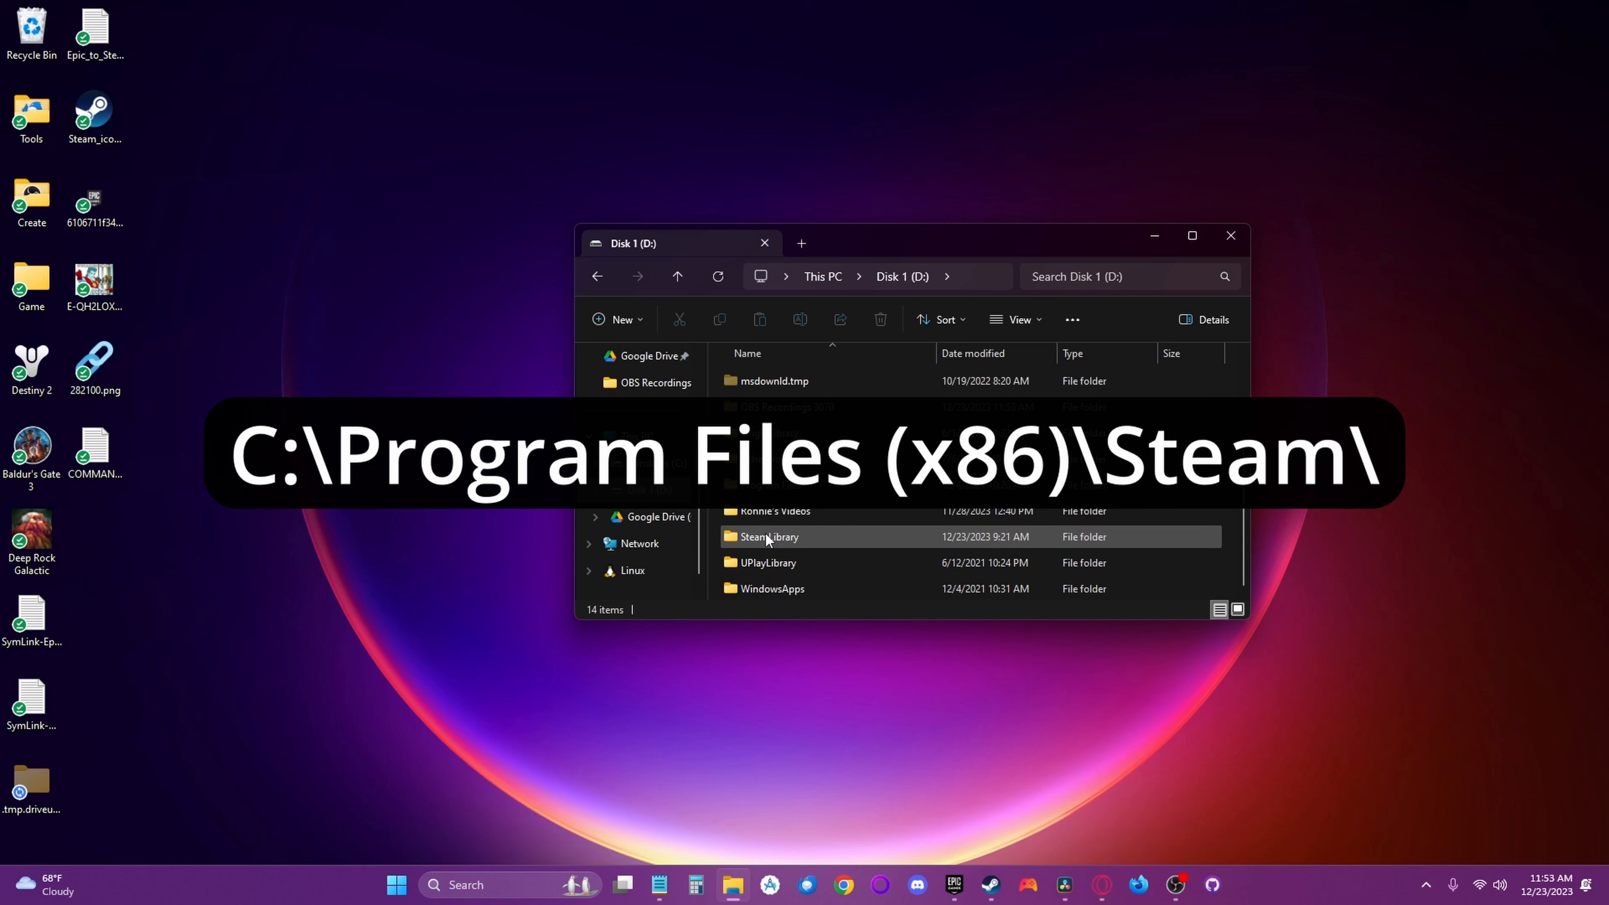
pyautogui.doubleClick(766, 537)
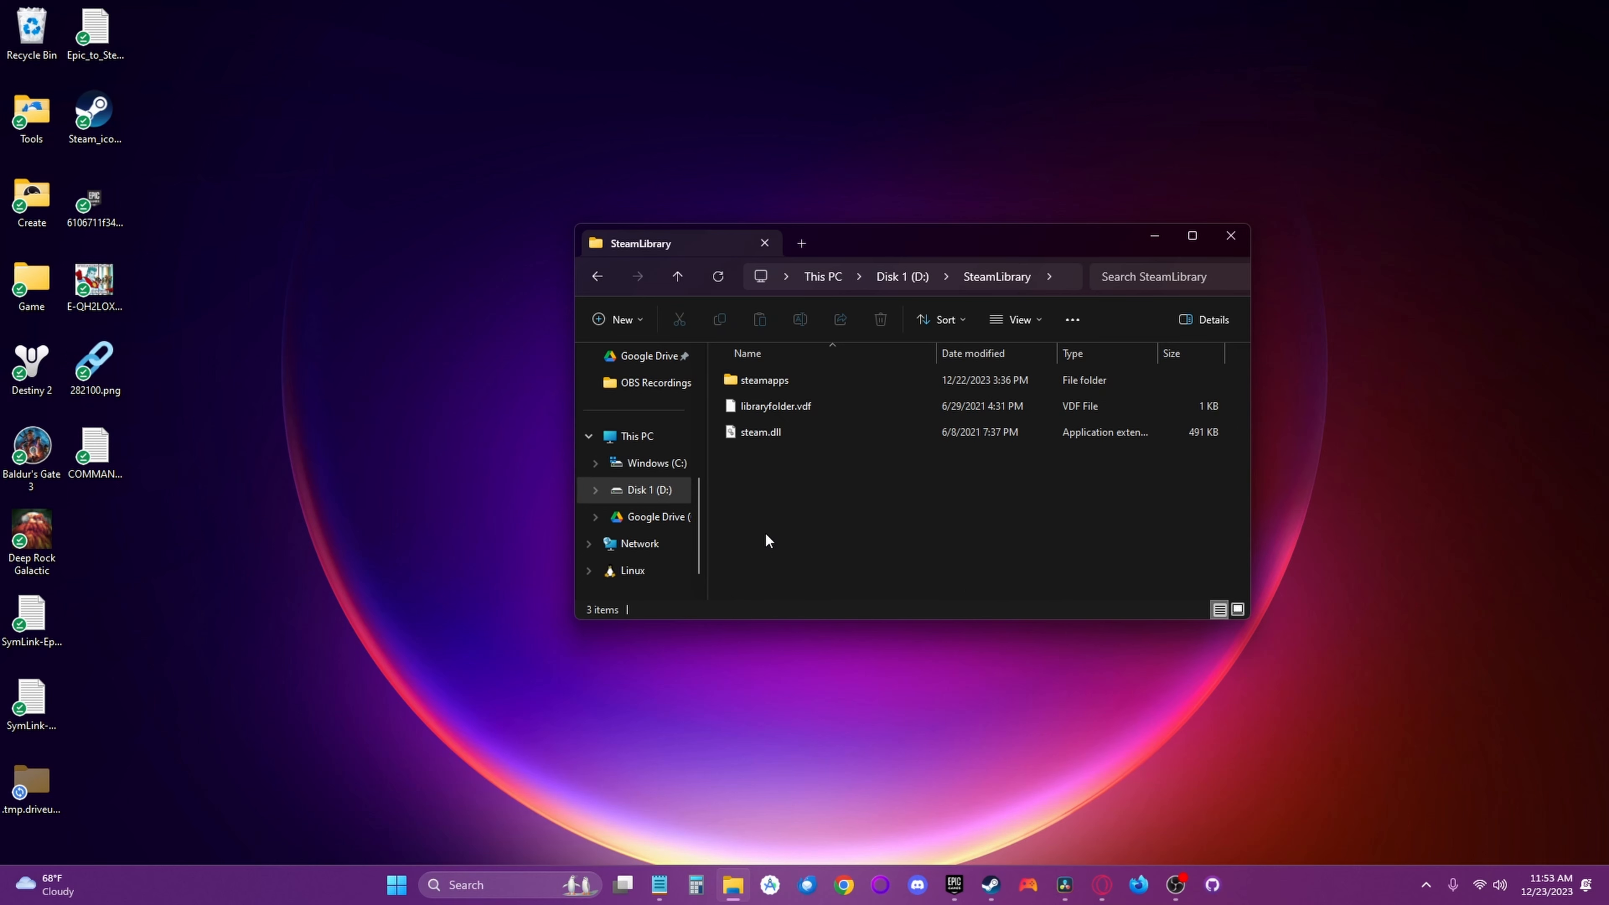
pyautogui.doubleClick(772, 379)
pyautogui.click(772, 380)
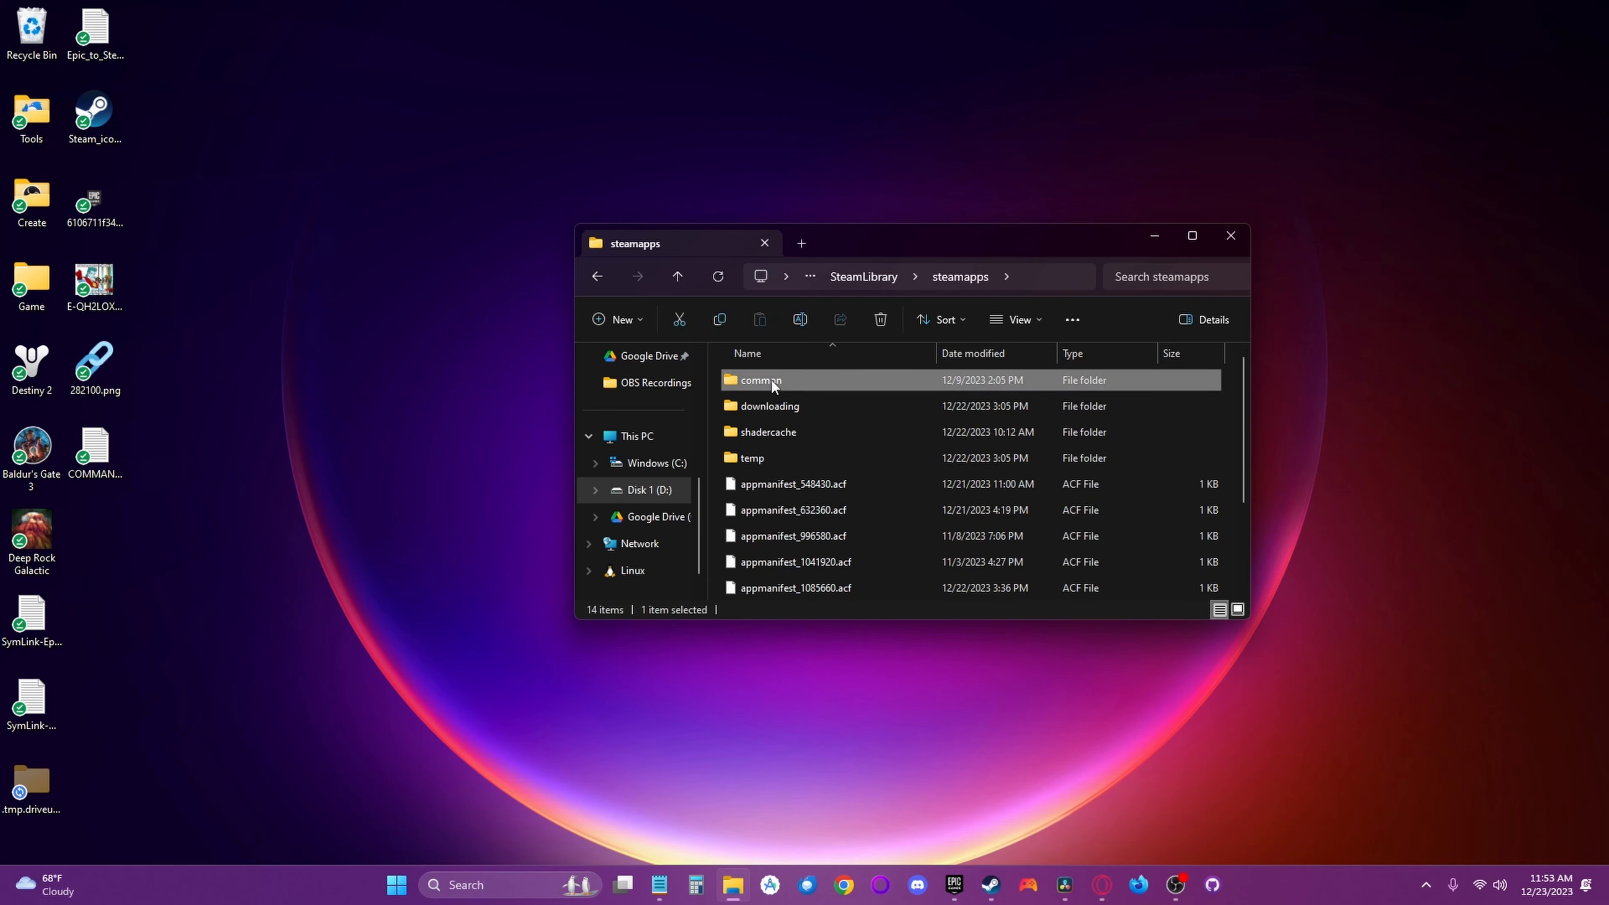
pyautogui.doubleClick(772, 379)
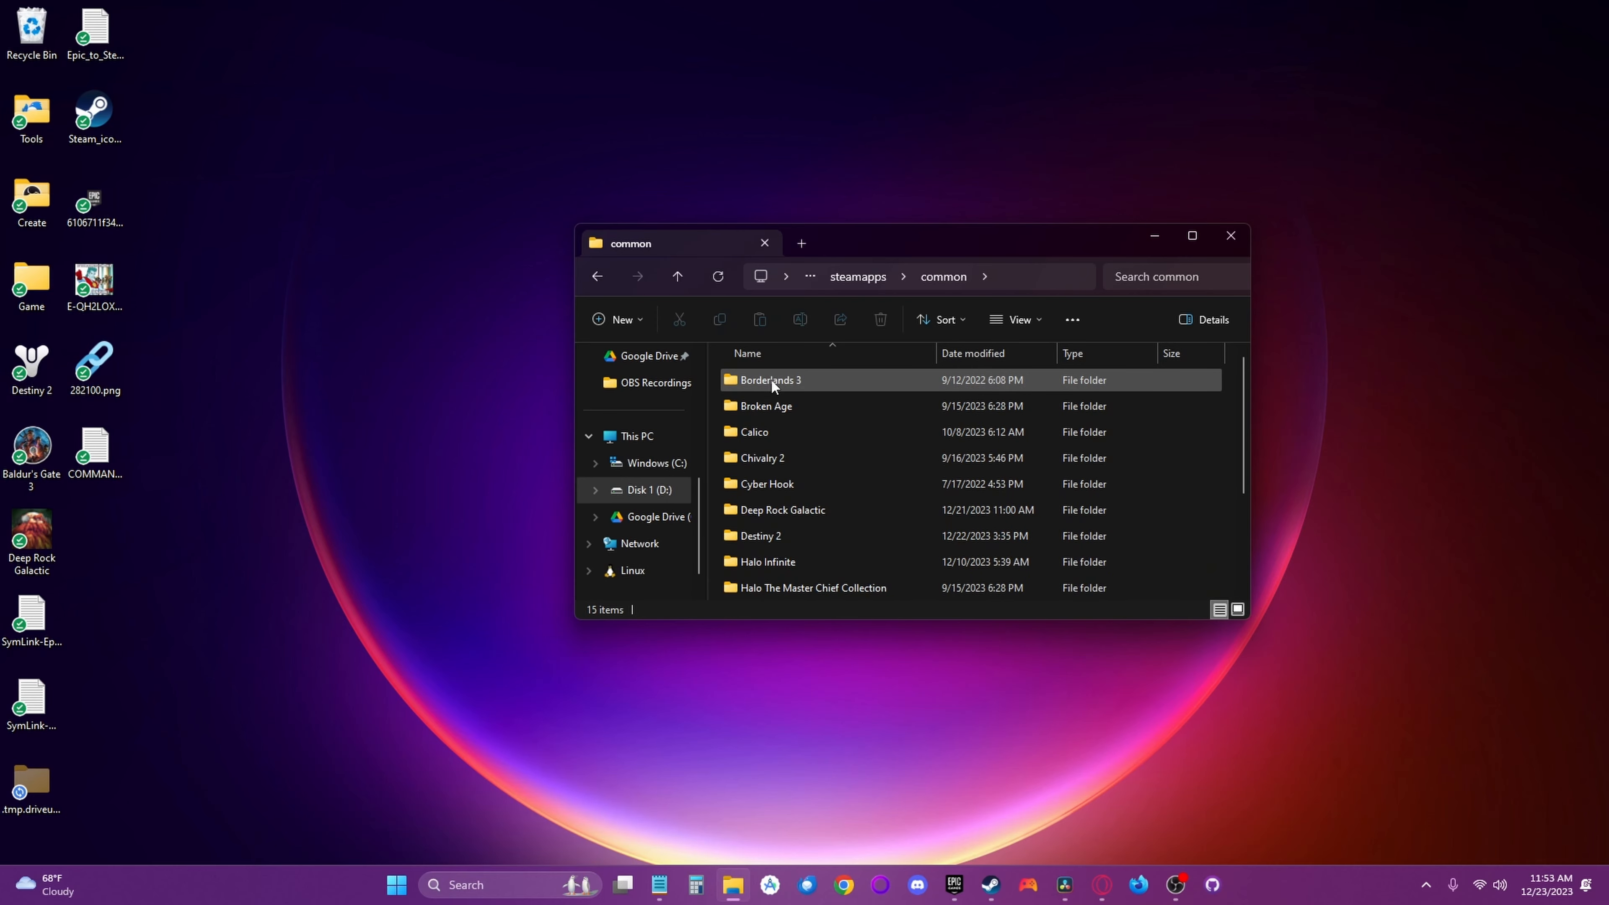
pyautogui.doubleClick(763, 537)
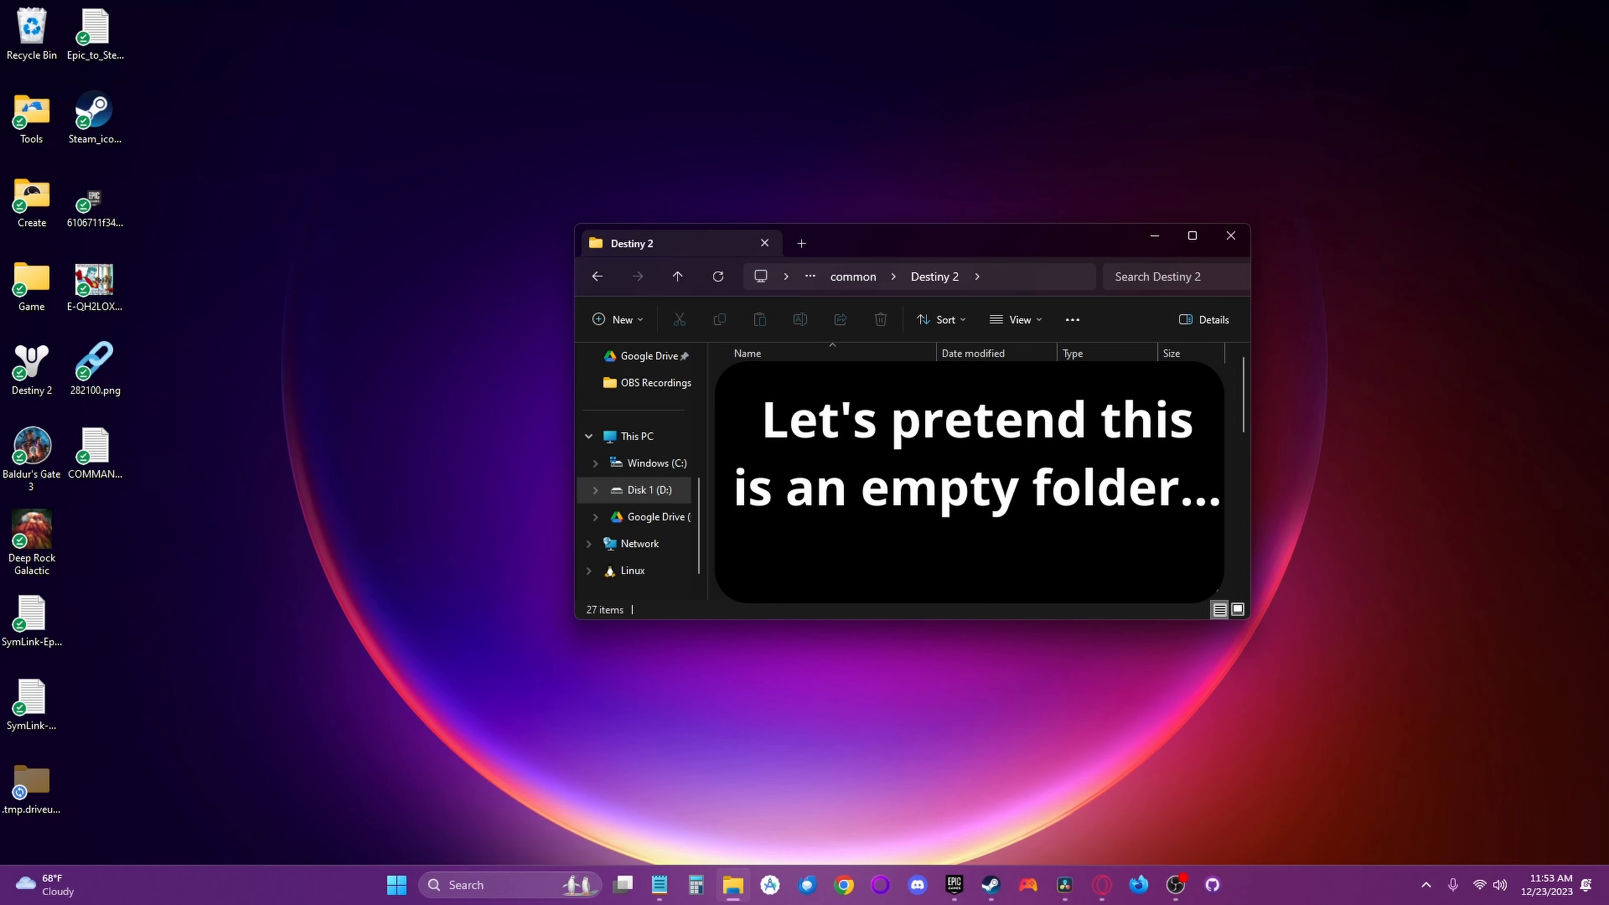
# - Copy the Steam Destiny 2 folder path into the Notepad document below the Epic path and append \packages to it
pyautogui.rightClick(1022, 281)
pyautogui.click(1058, 295)
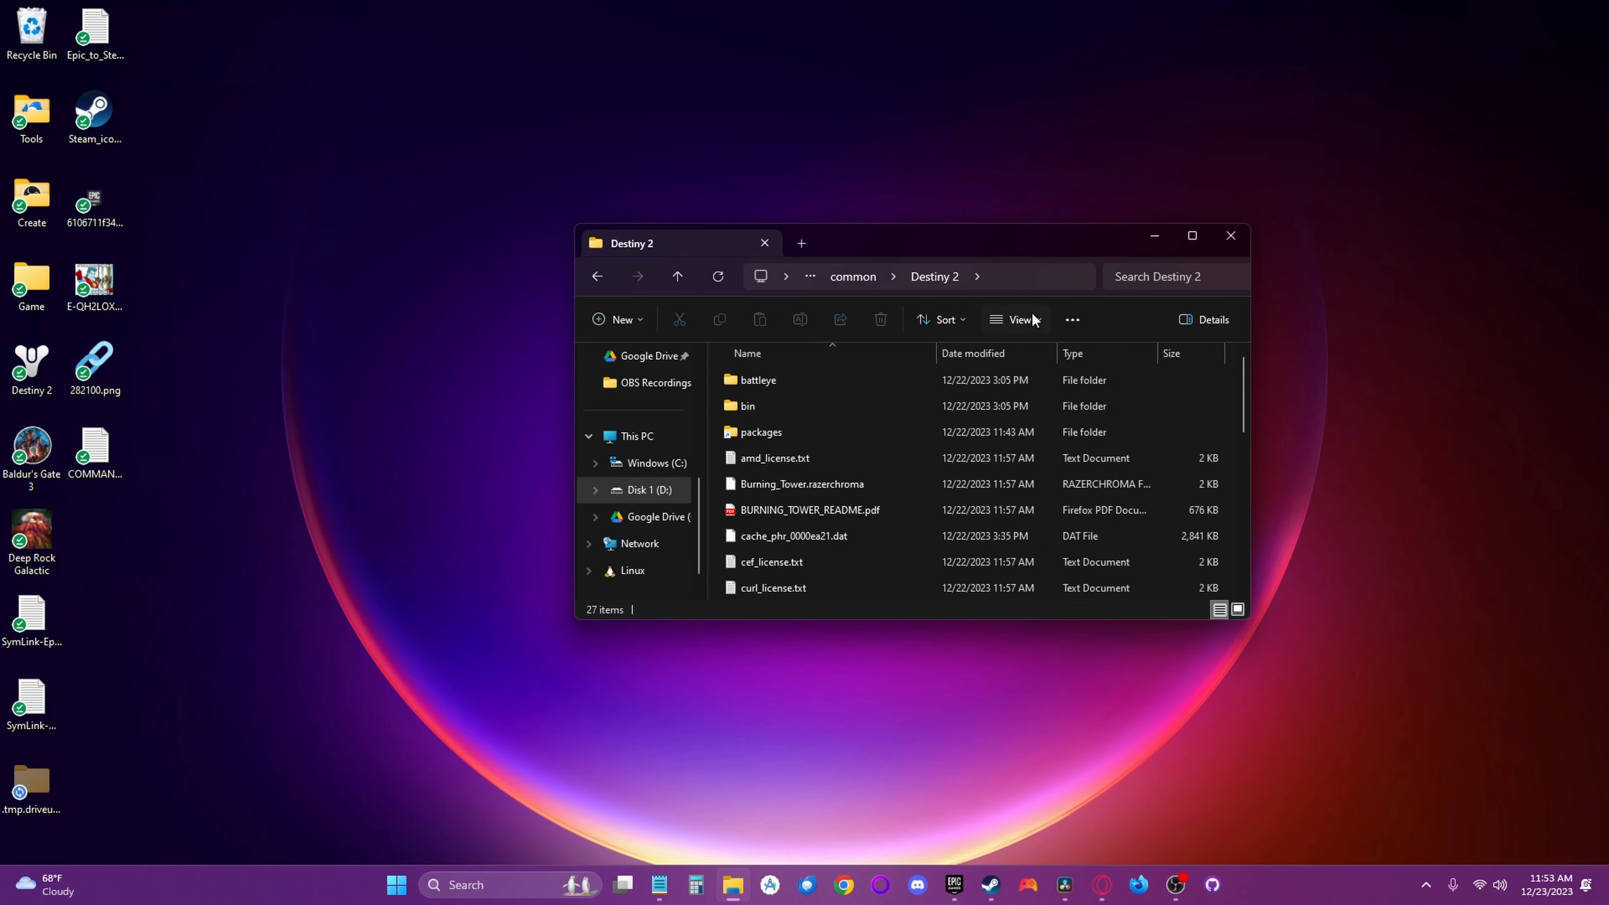
pyautogui.click(660, 885)
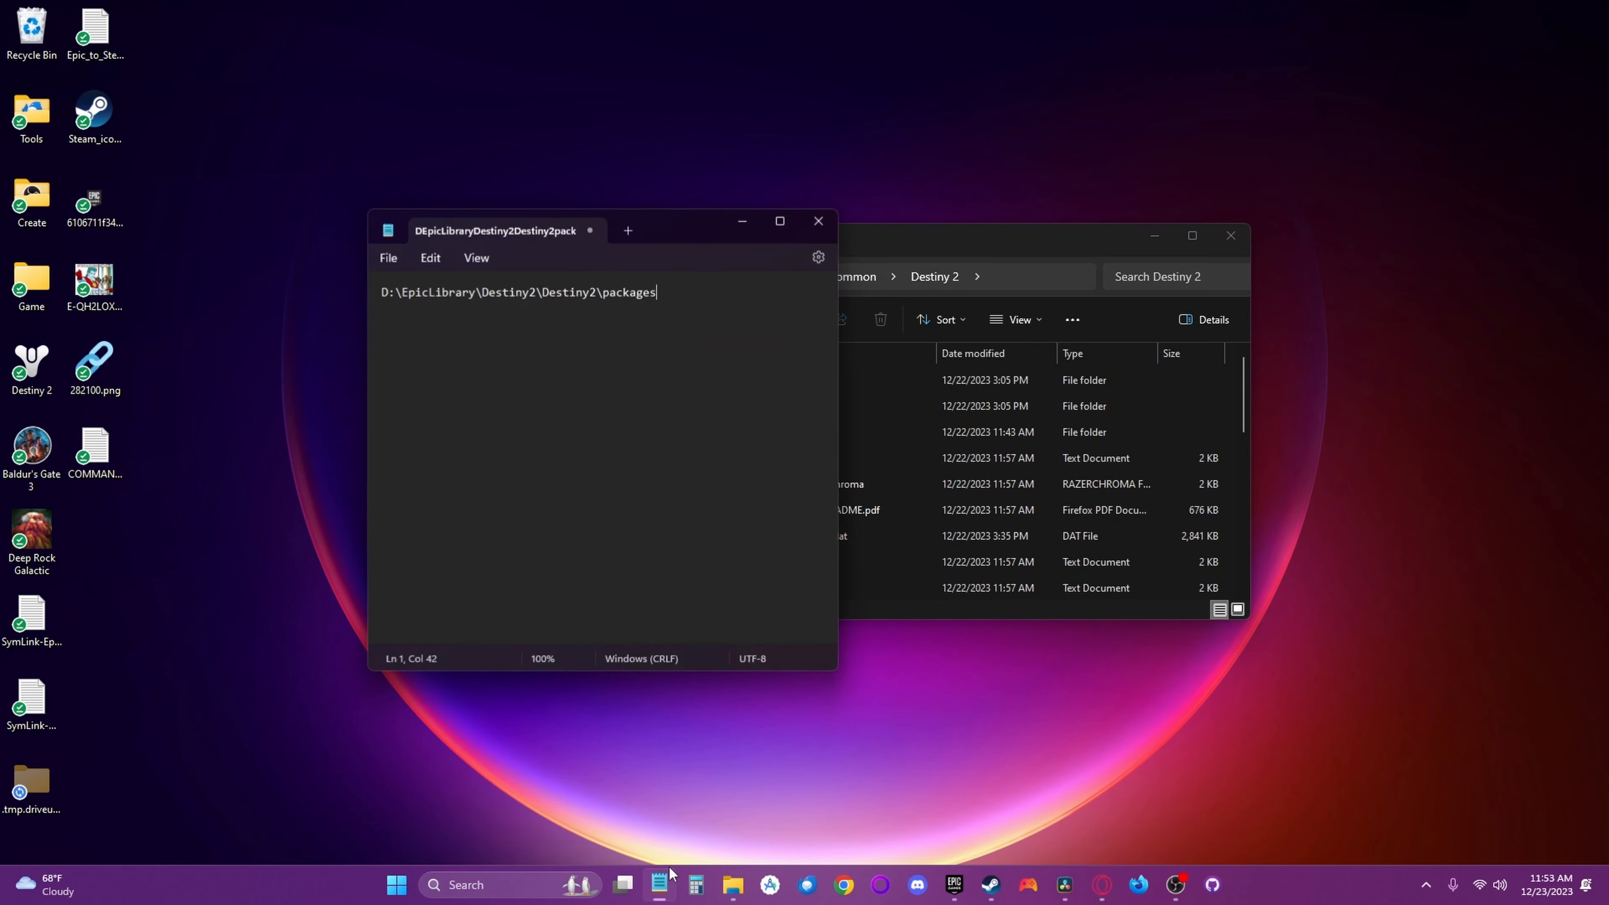
pyautogui.press('Return')
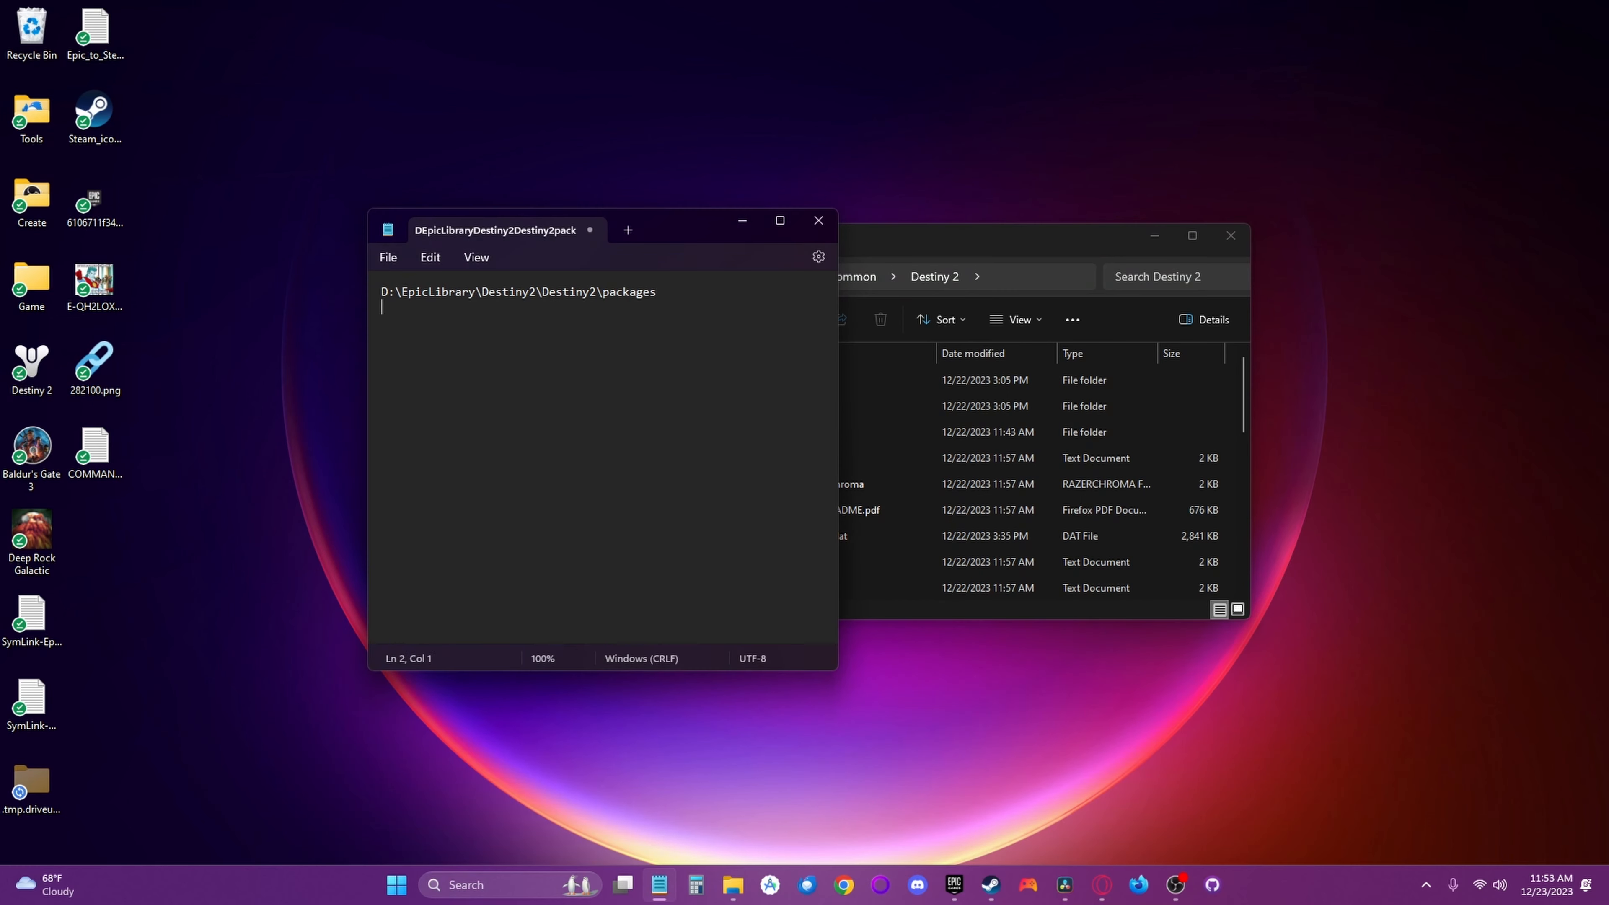
pyautogui.write('D:\\SteamLibrary\\steamapps\\common\\Destiny 2')
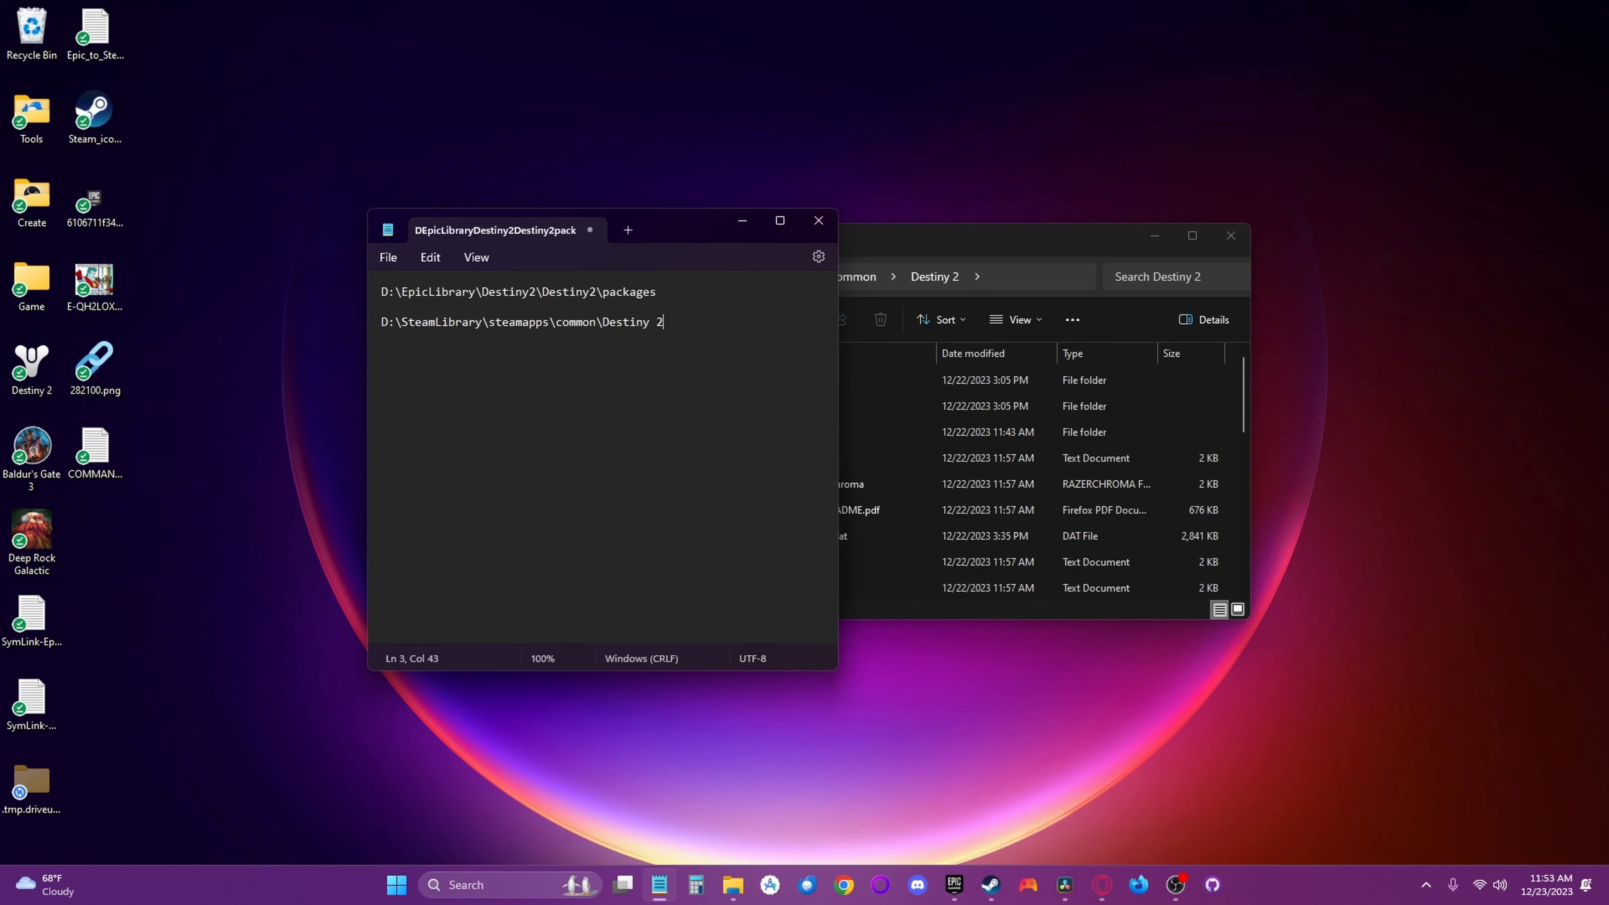
pyautogui.write('\\packages')
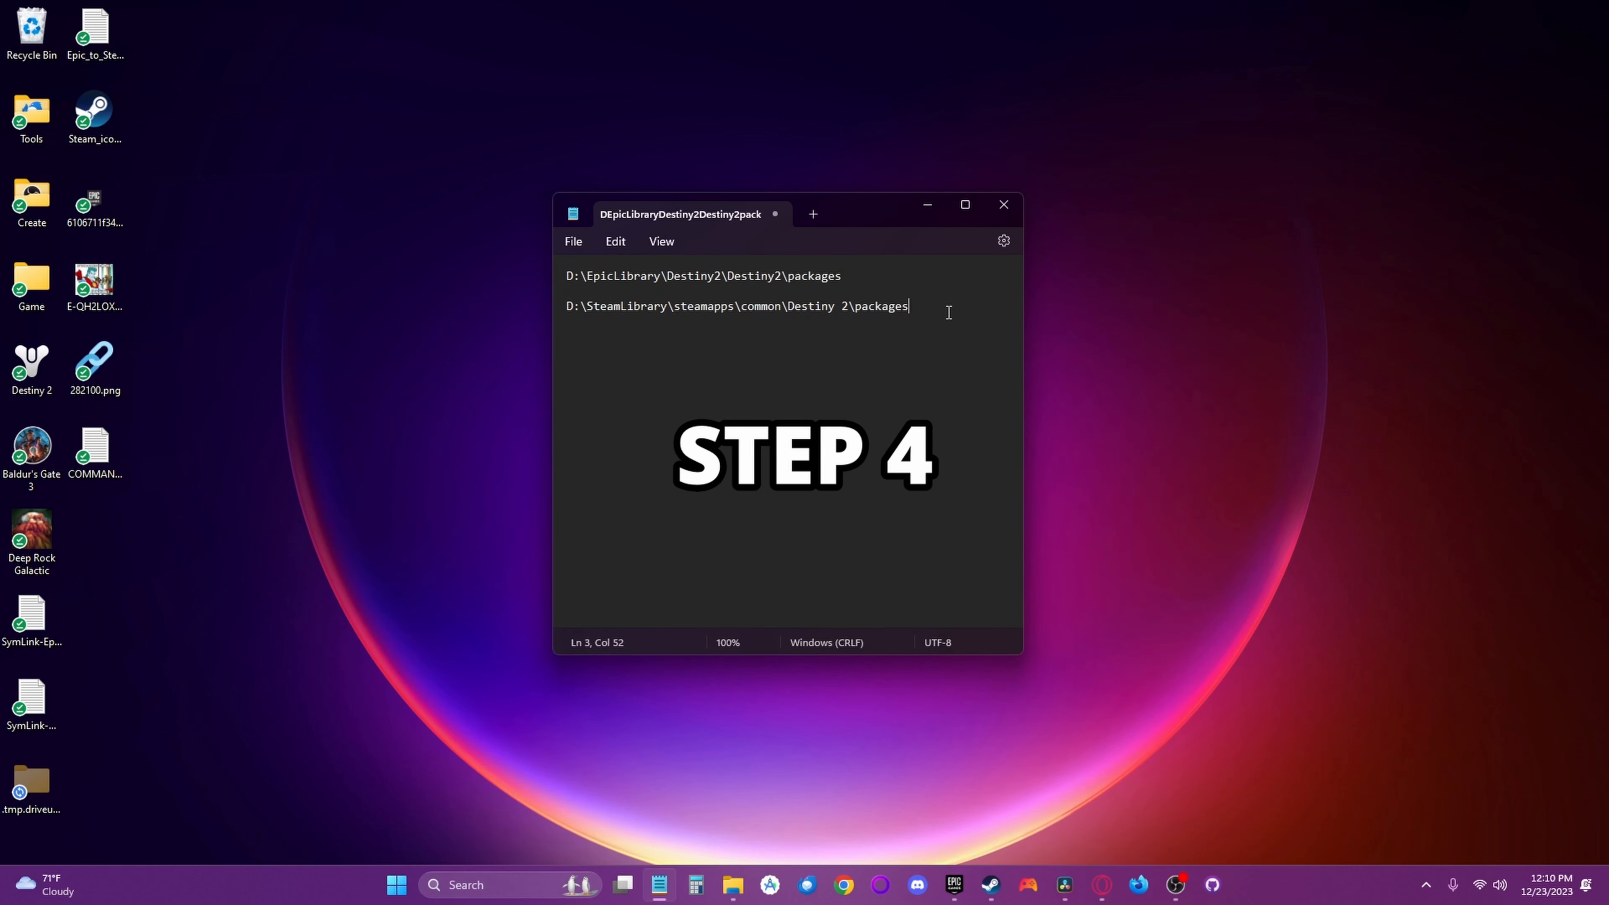
# - Paste the command template New-Item -ItemType SymbolicLink -Path "STEAM_PATH_GOES_HERE" -Target "EPIC_PATH_GOES_HERE" below the two paths
pyautogui.press('Return')
pyautogui.press('Return')
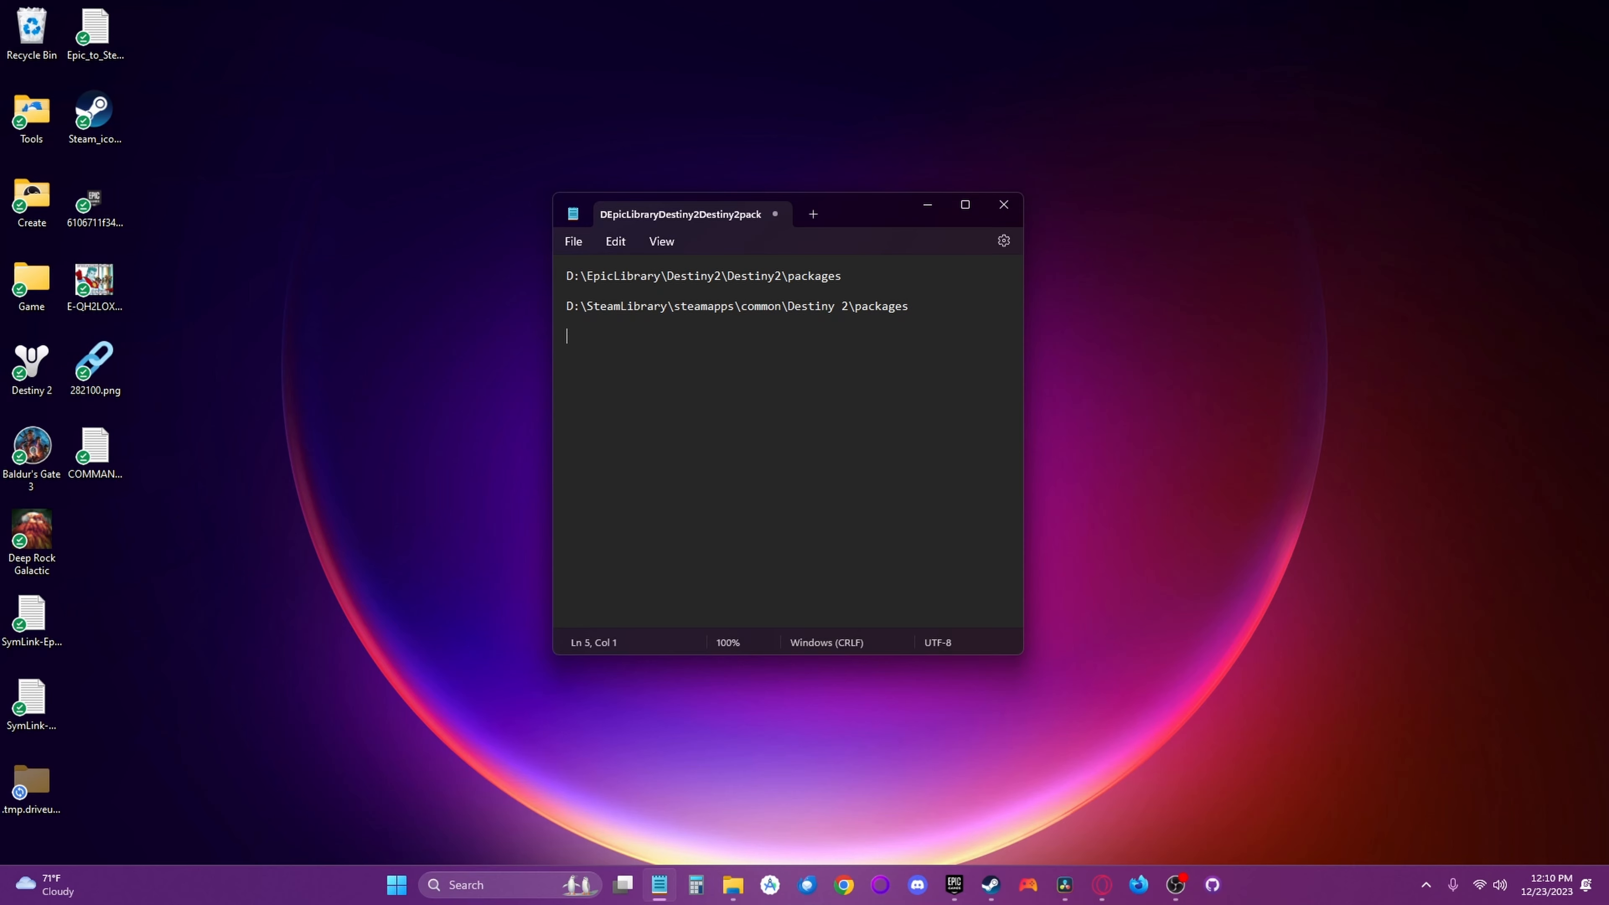
pyautogui.write('New-Item -ItemType SymbolicLink -Path "STEAM_PATH_GOES_HERE" -Target "EPIC_PATH_GOES_HERE"')
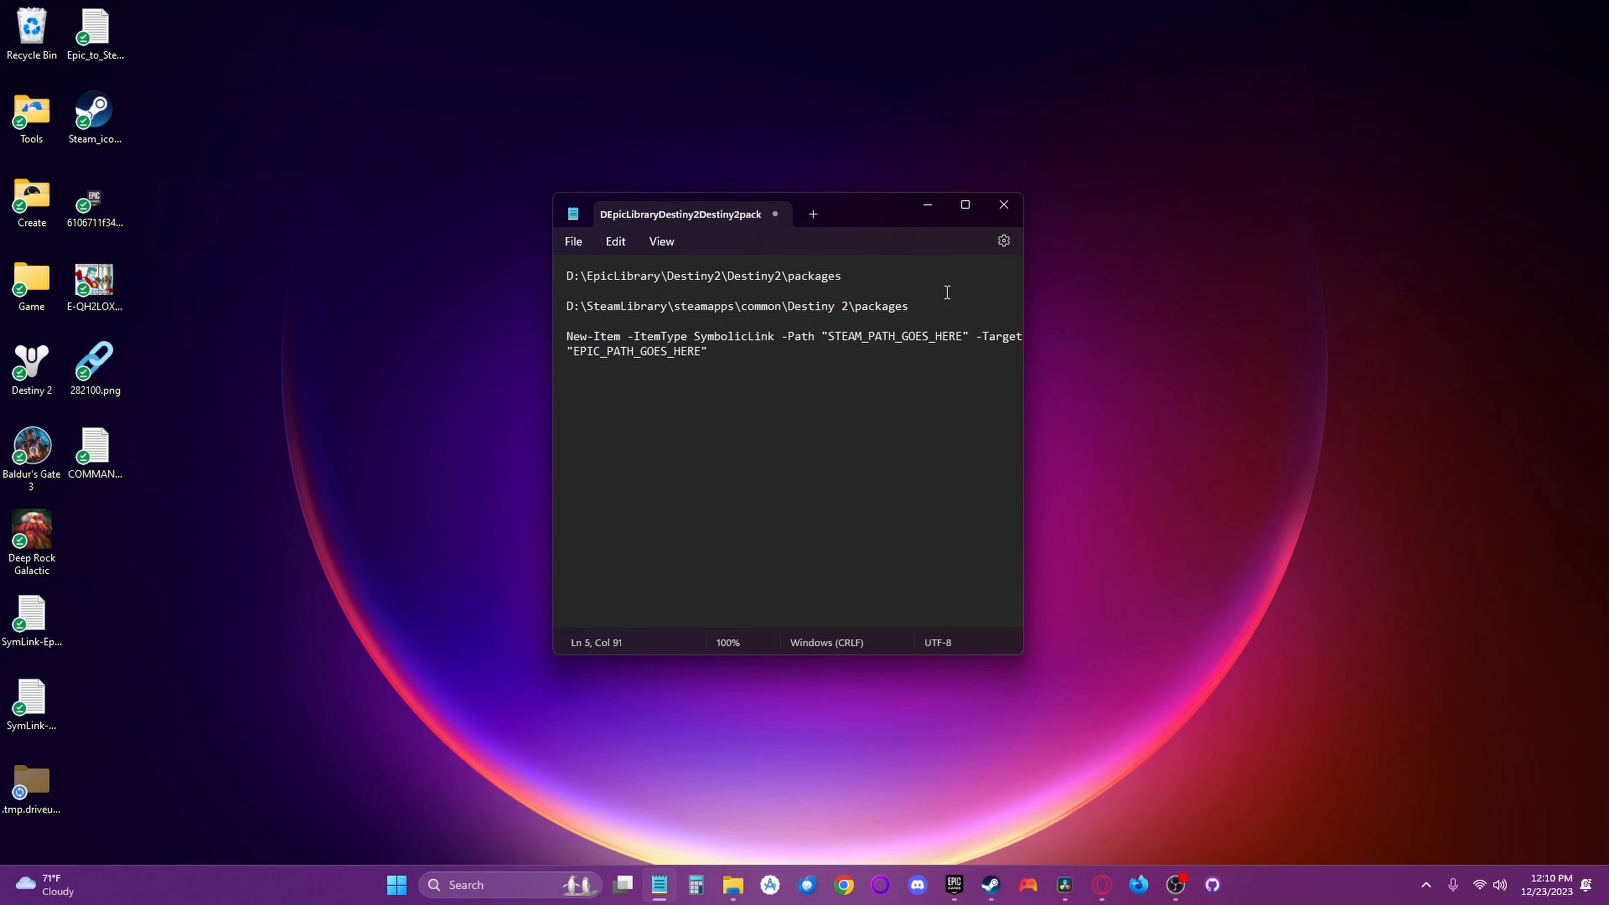
# - Replace the command's STEAM_PATH_GOES_HERE and EPIC_PATH_GOES_HERE placeholders with the noted Steam and Epic packages paths
pyautogui.moveTo(909, 307); pyautogui.dragTo(567, 310)
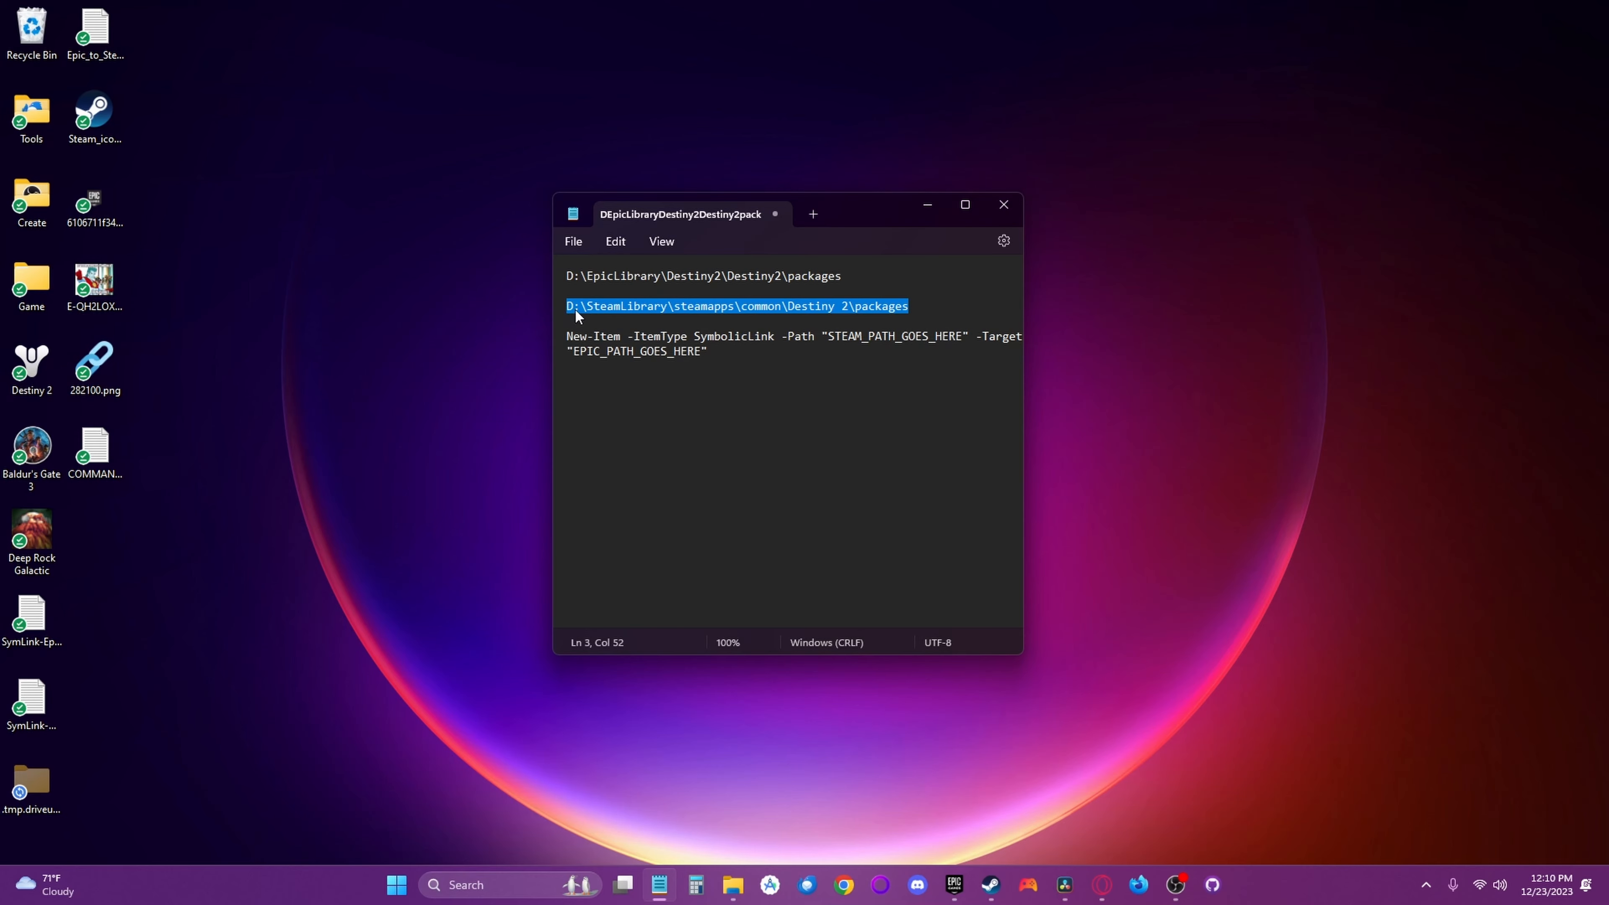
pyautogui.hotkey('ctrl', 'c')
pyautogui.doubleClick(851, 337)
pyautogui.hotkey('ctrl', 'v')
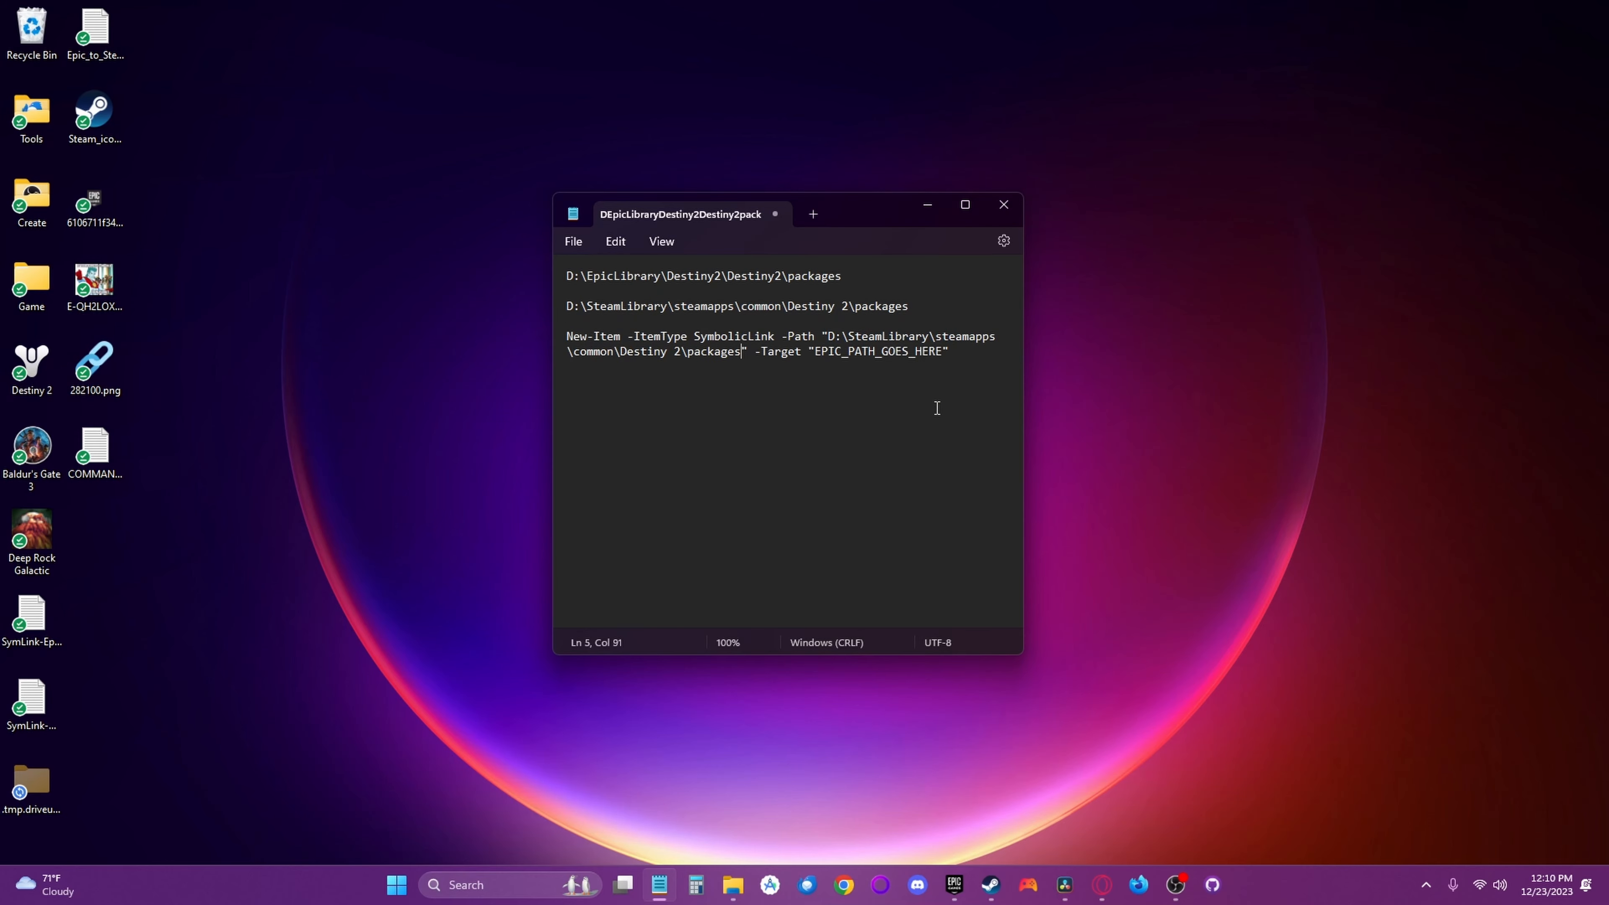
pyautogui.moveTo(842, 277); pyautogui.dragTo(564, 281)
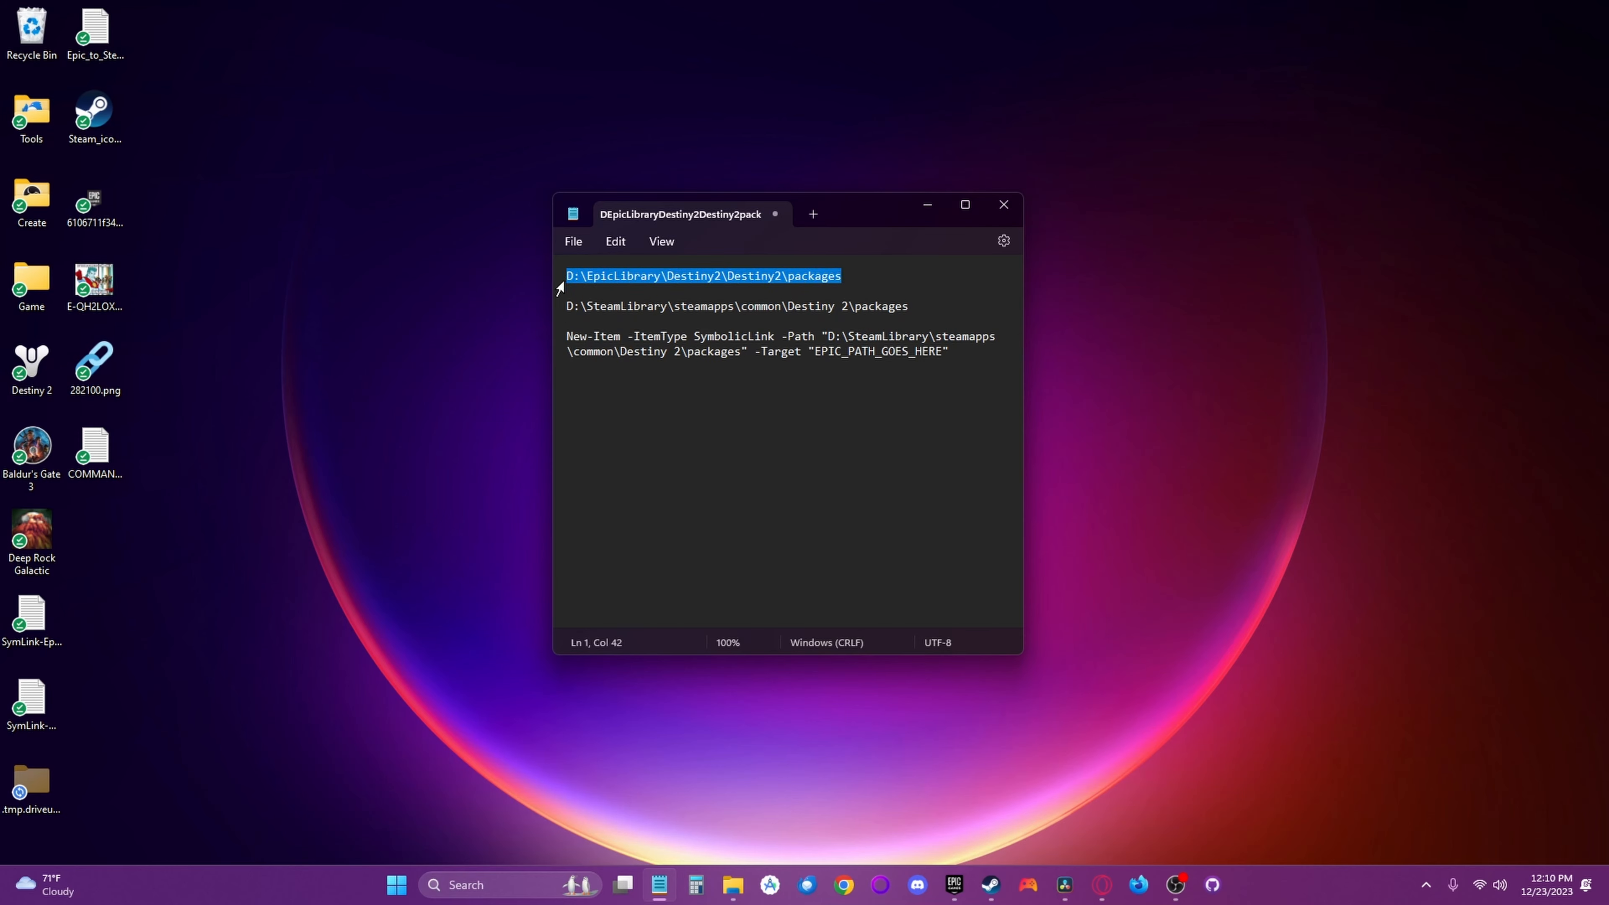
pyautogui.moveTo(815, 352); pyautogui.dragTo(948, 356)
pyautogui.hotkey('ctrl', 'v')
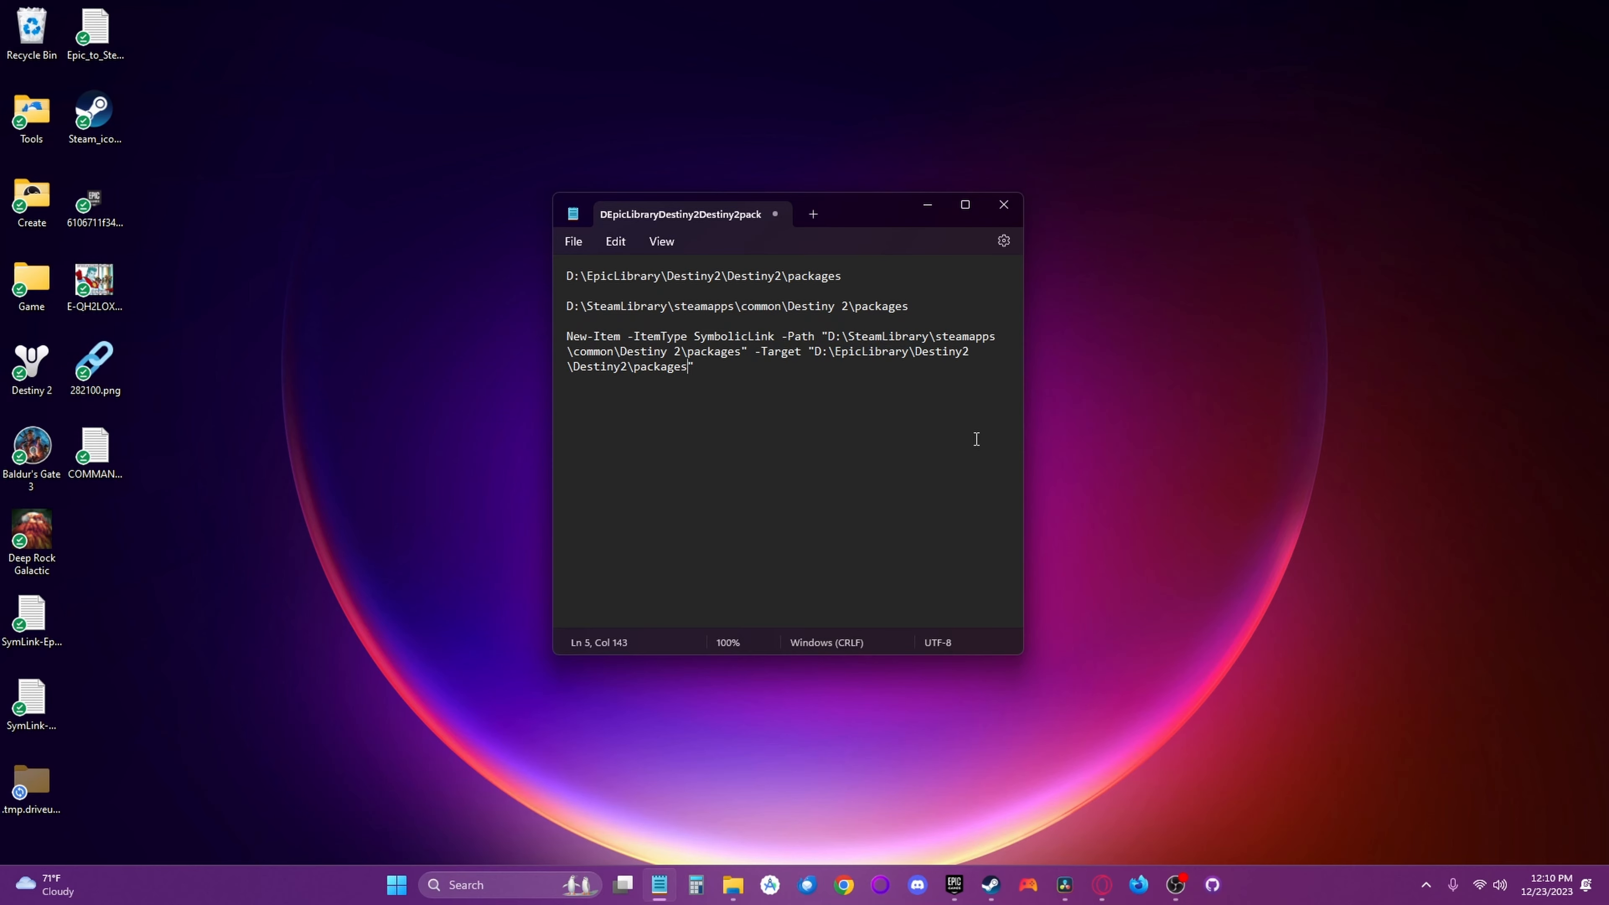
# - Copy the completed New-Item symbolic link command from the Notepad document
pyautogui.moveTo(760, 366); pyautogui.dragTo(567, 336)
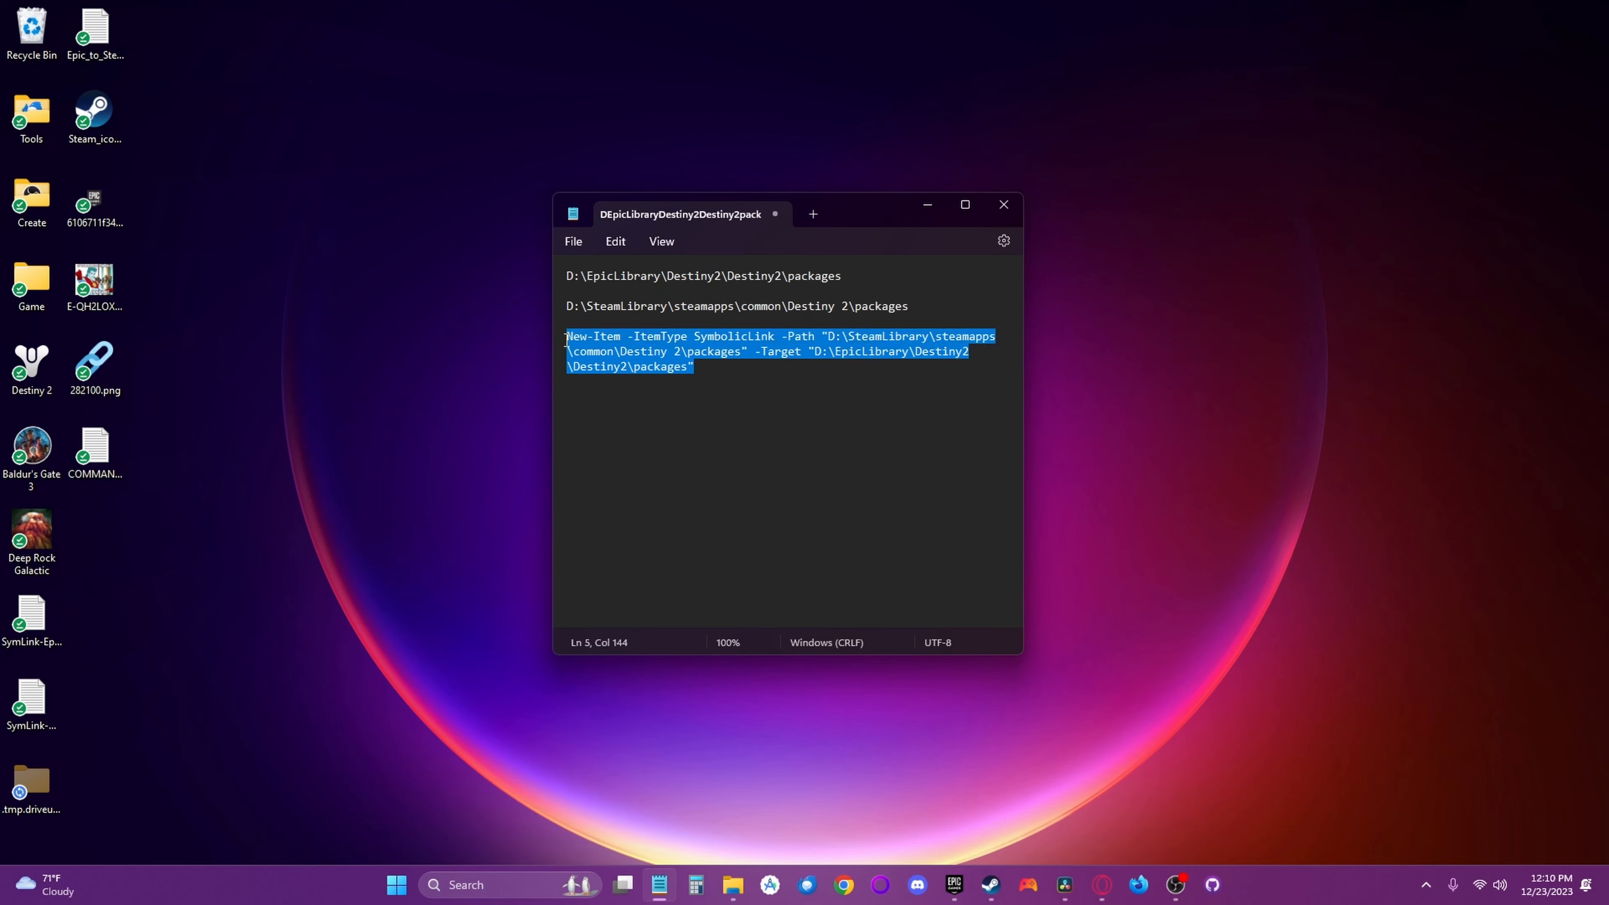
pyautogui.rightClick(596, 346)
pyautogui.click(642, 426)
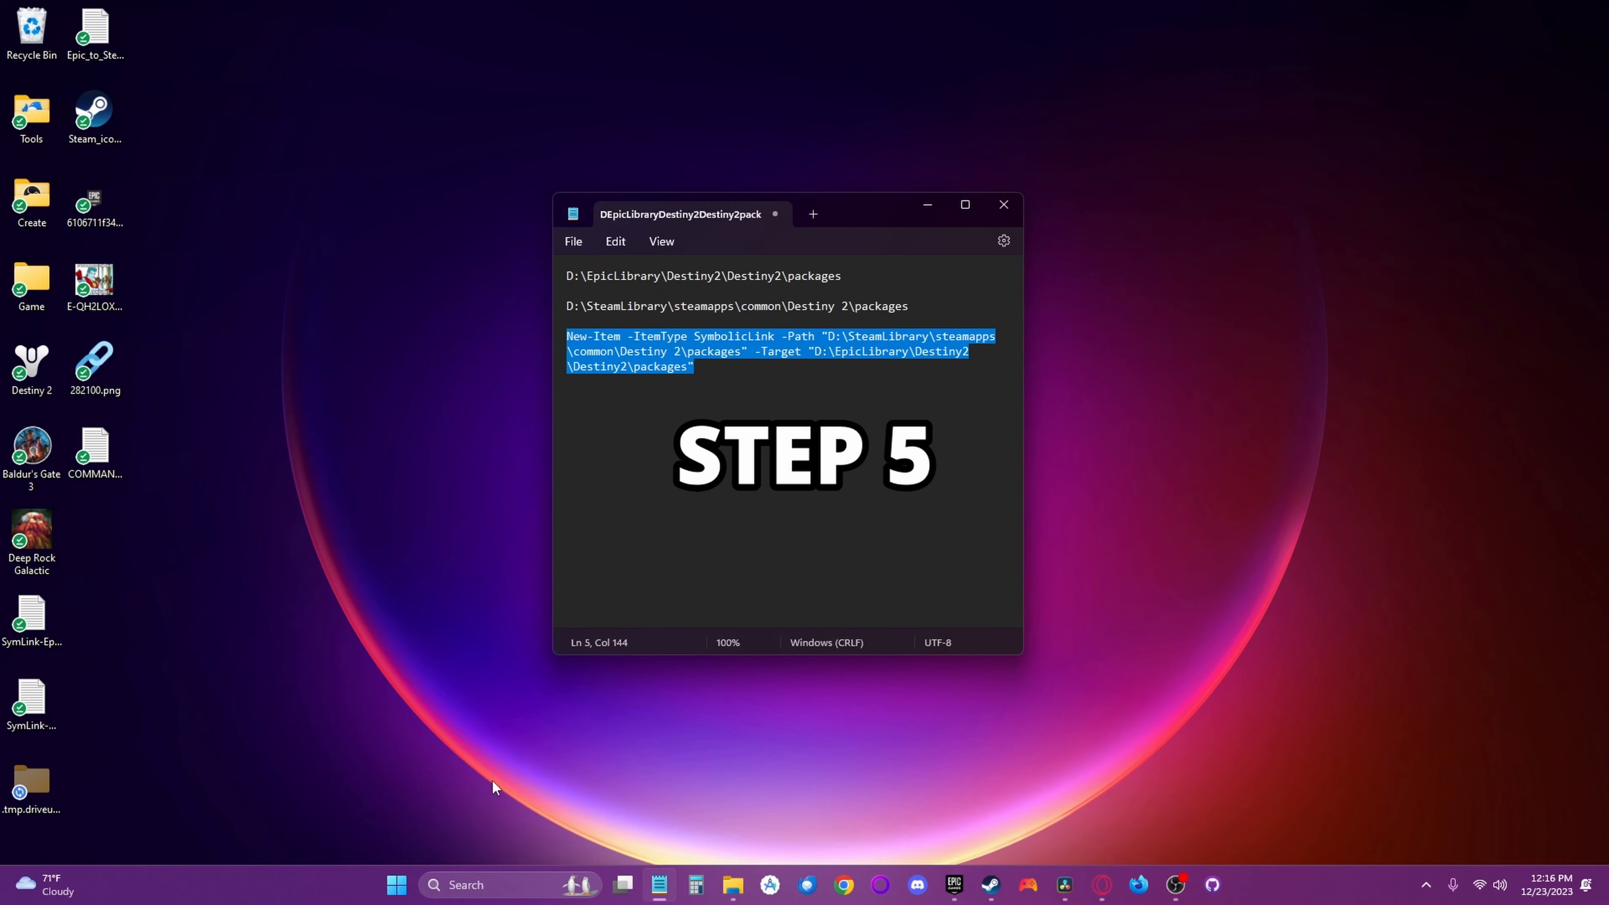
# - Launch Windows PowerShell as administrator and run the copied New-Item symbolic link command
pyautogui.click(460, 884)
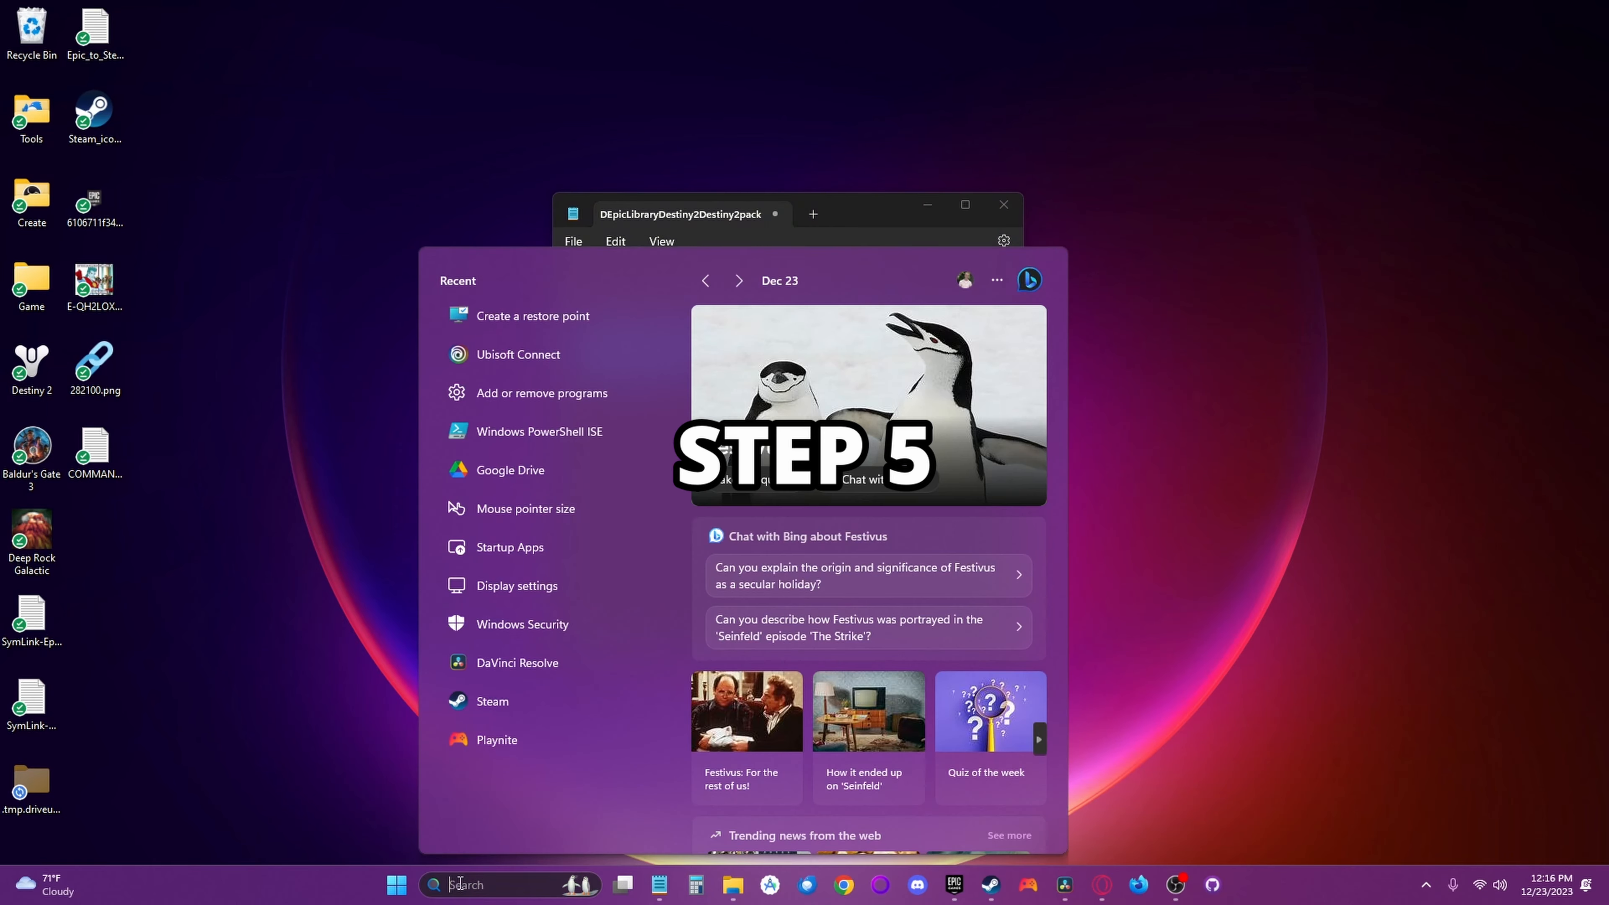
pyautogui.write('Powers')
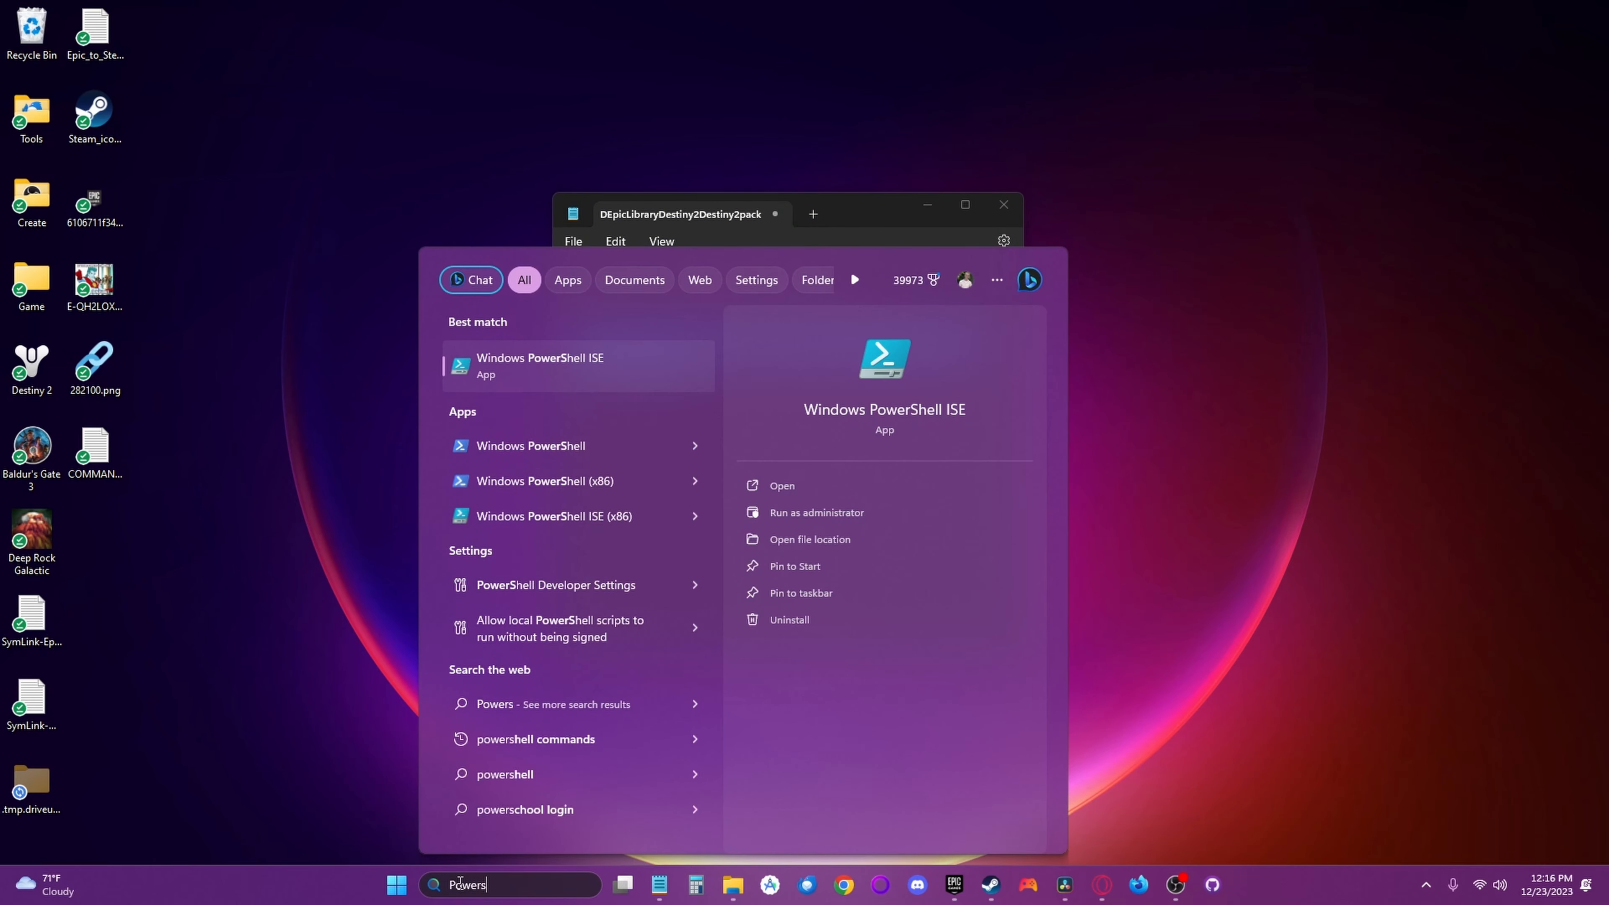
pyautogui.write('hell')
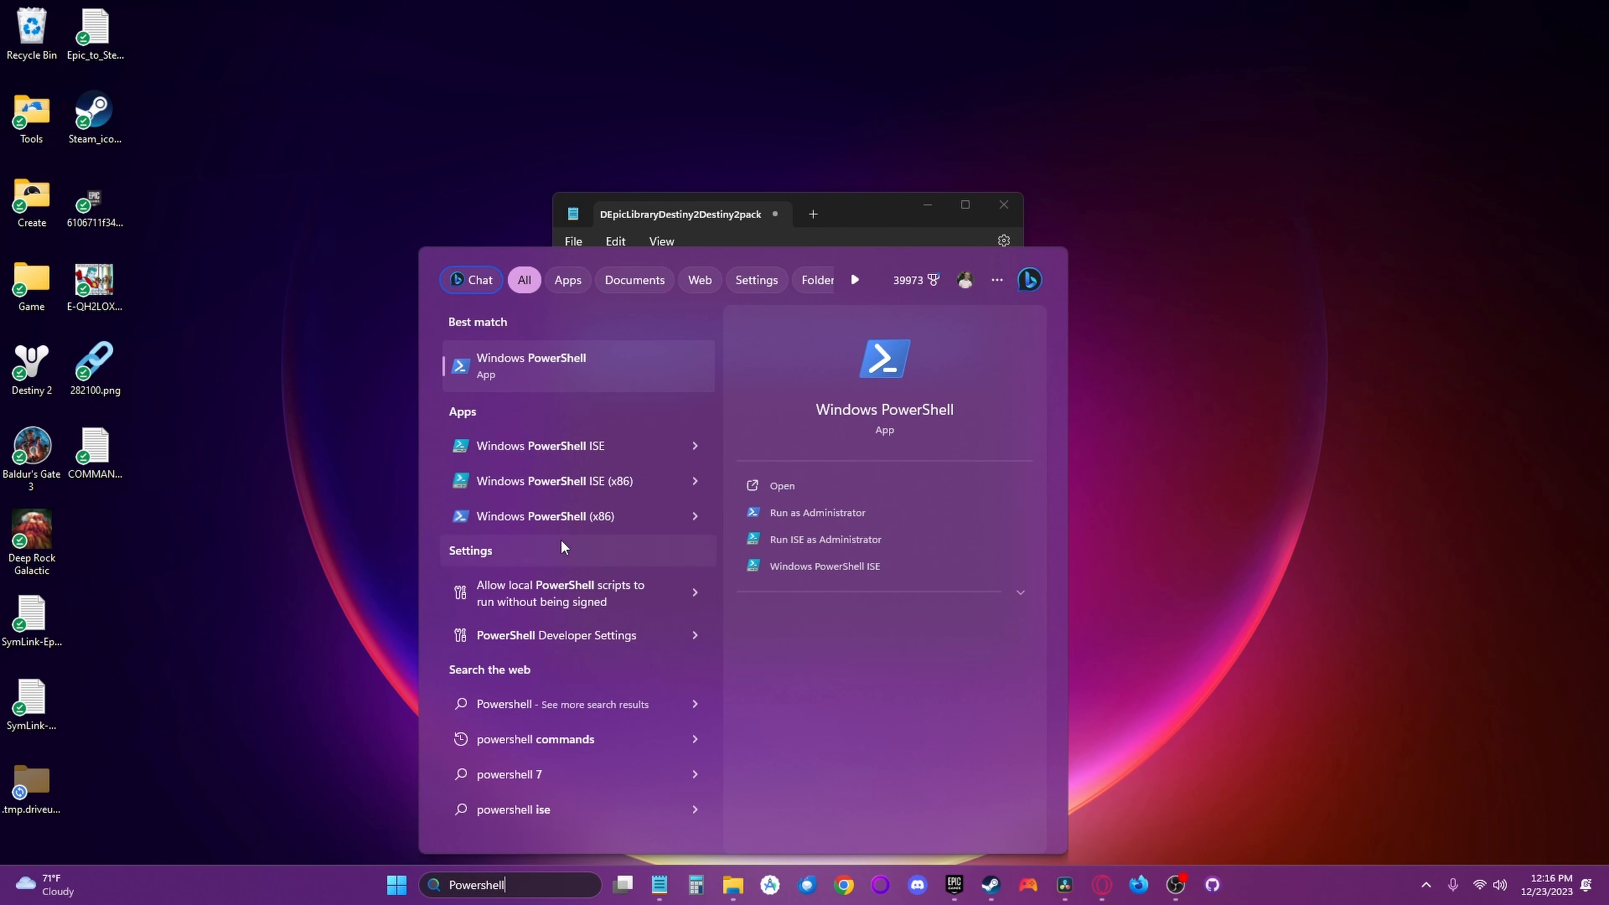
pyautogui.rightClick(573, 363)
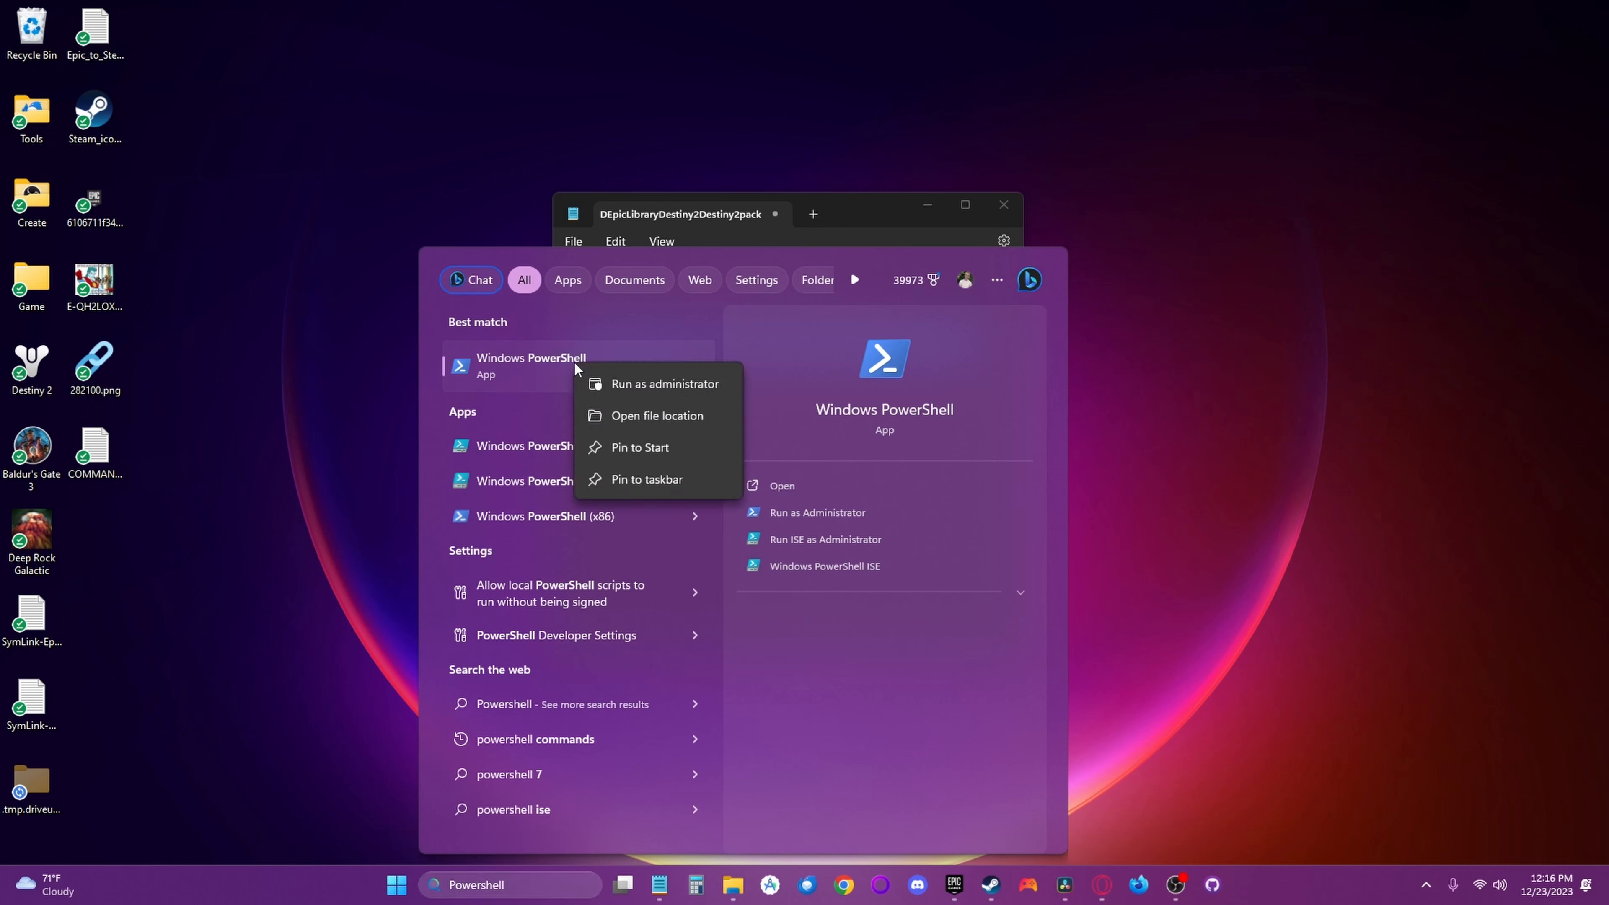
pyautogui.click(631, 385)
pyautogui.click(708, 581)
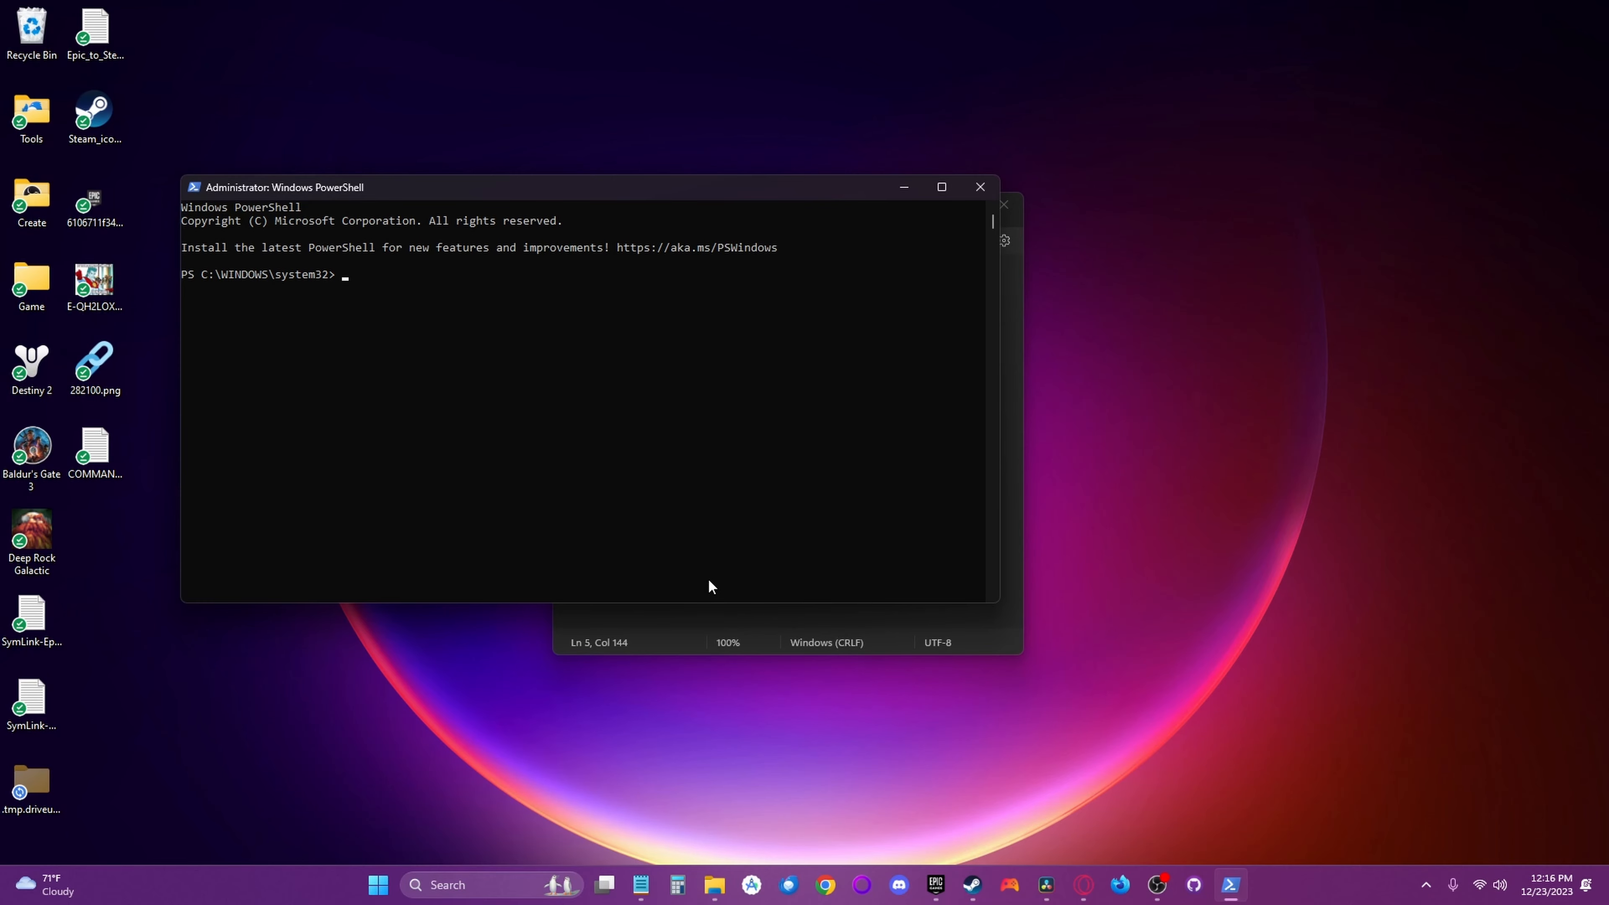
pyautogui.hotkey('ctrl', 'v')
pyautogui.press('Return')
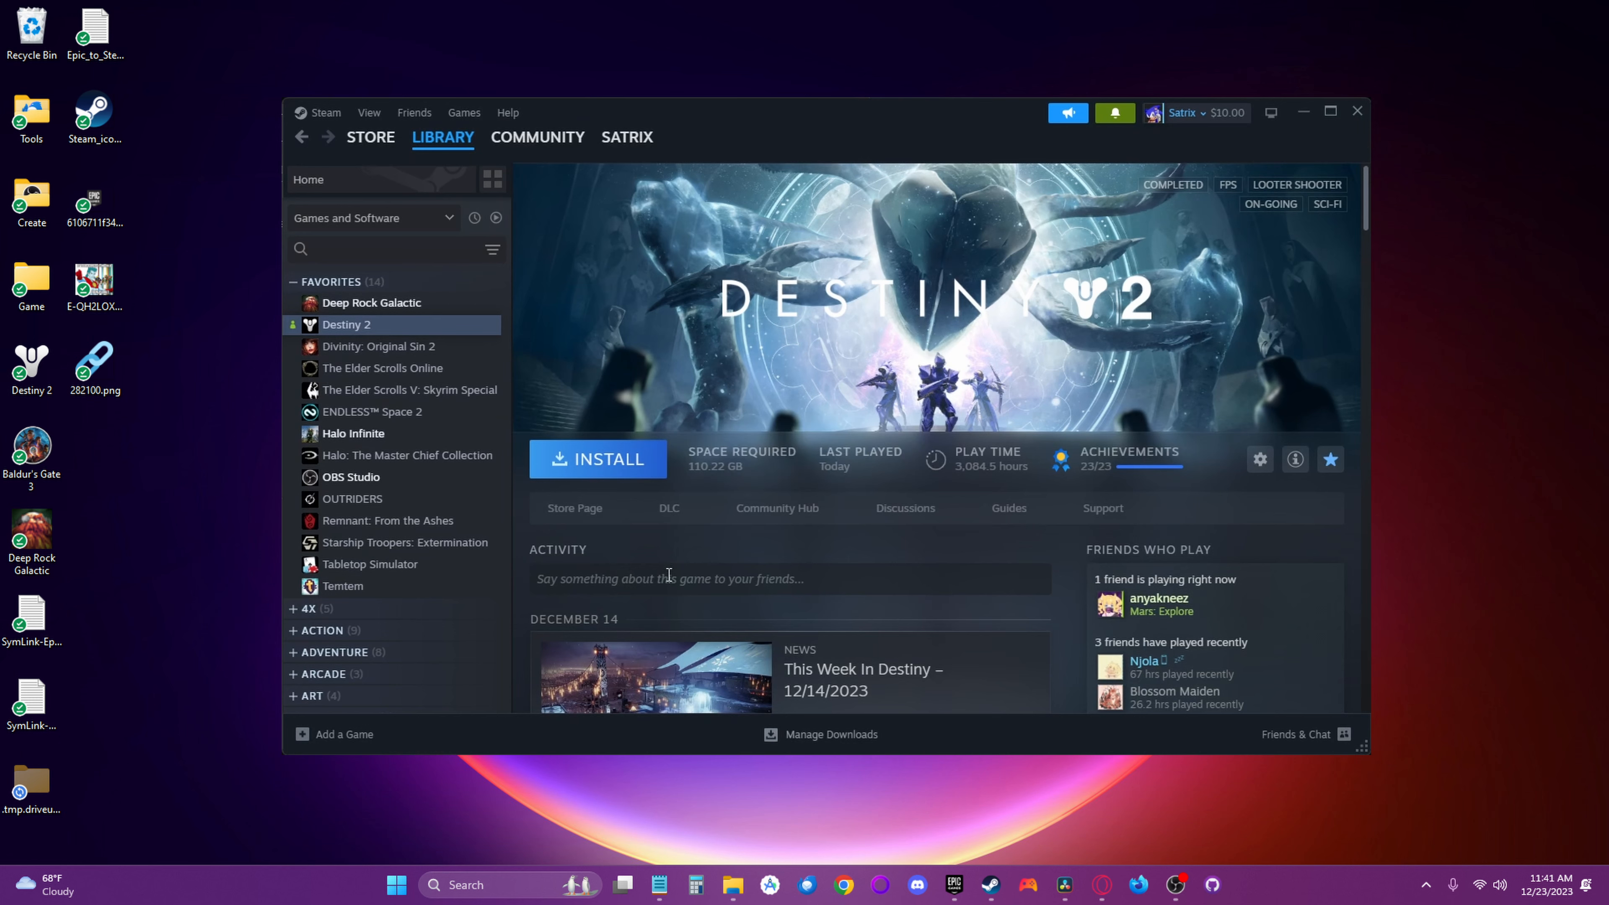
# - Install Destiny 2 from the Steam library to Disk 1 (D:) and open its download progress
pyautogui.click(608, 470)
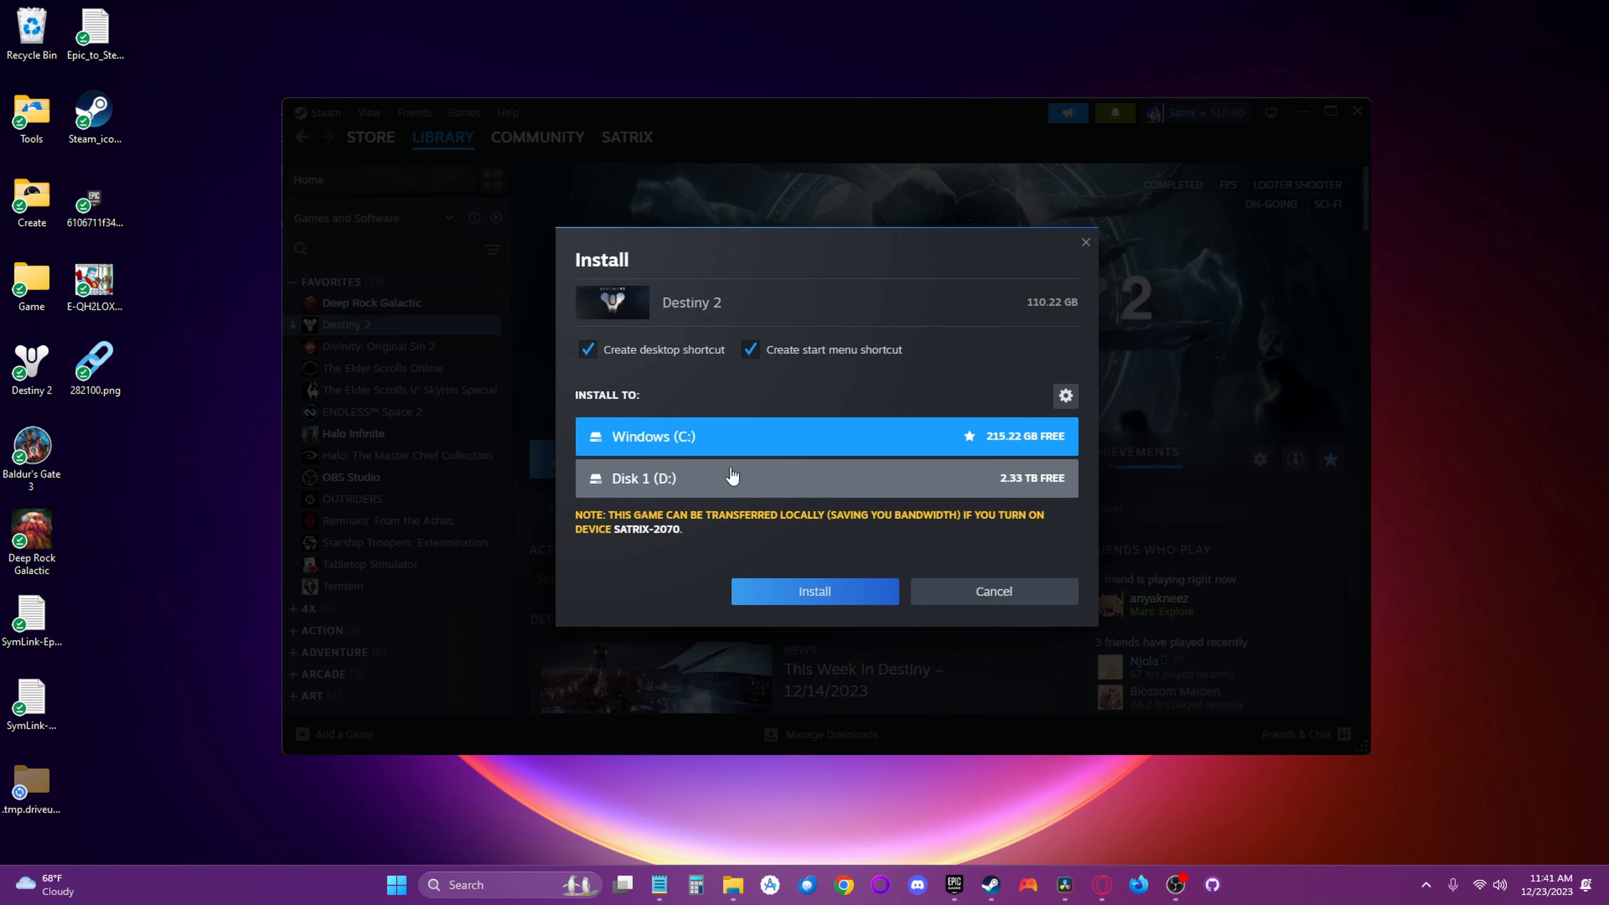
pyautogui.click(756, 476)
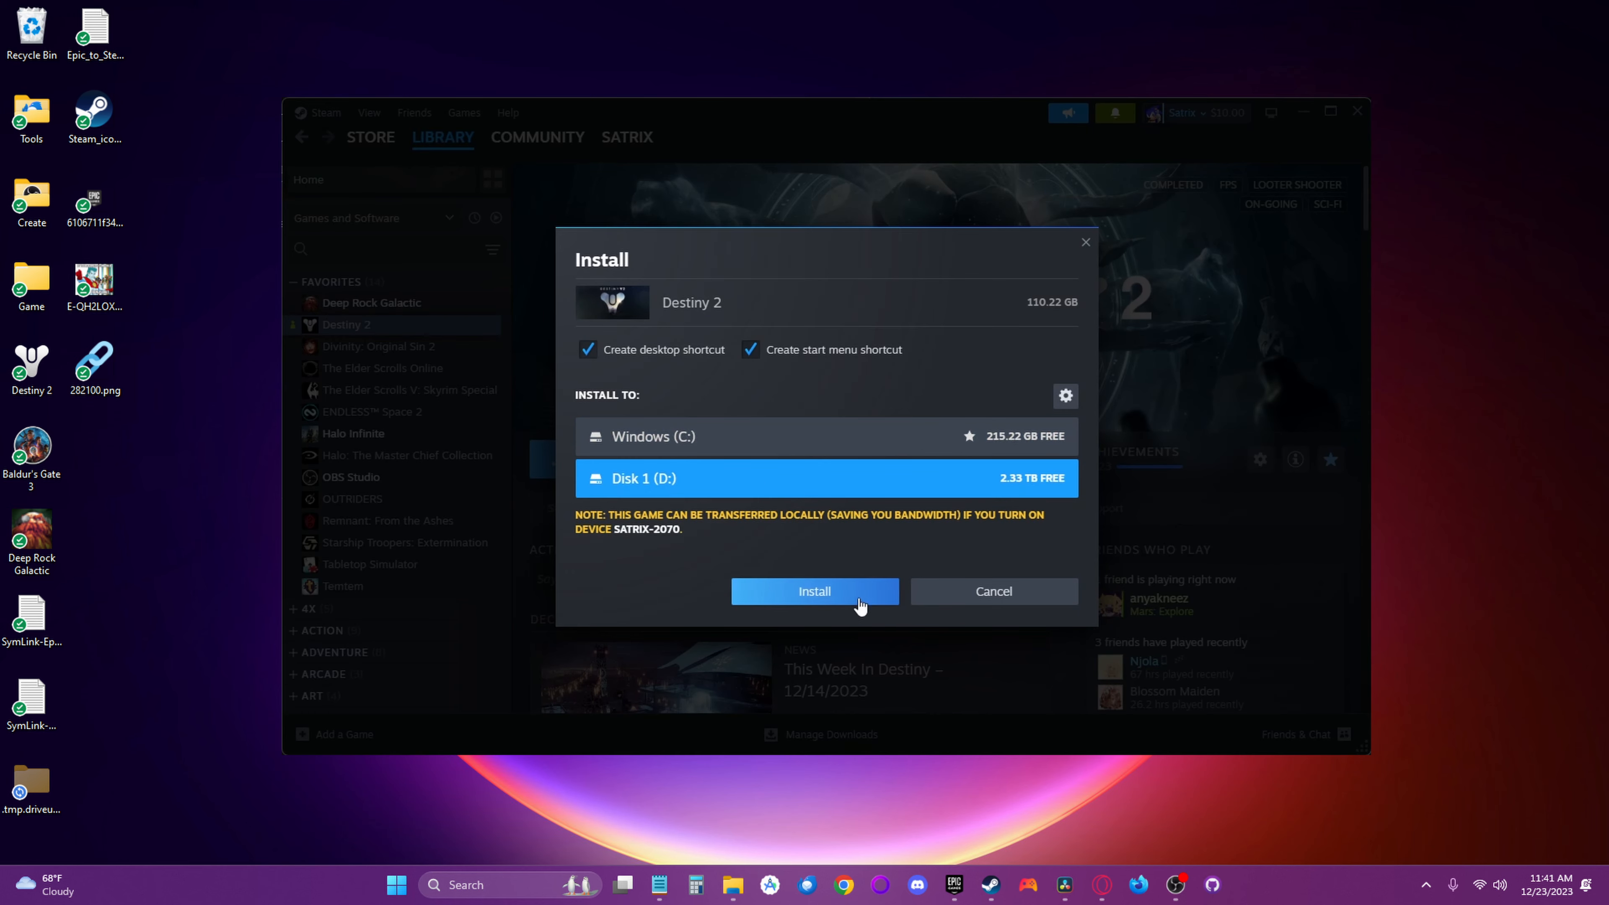
pyautogui.click(859, 595)
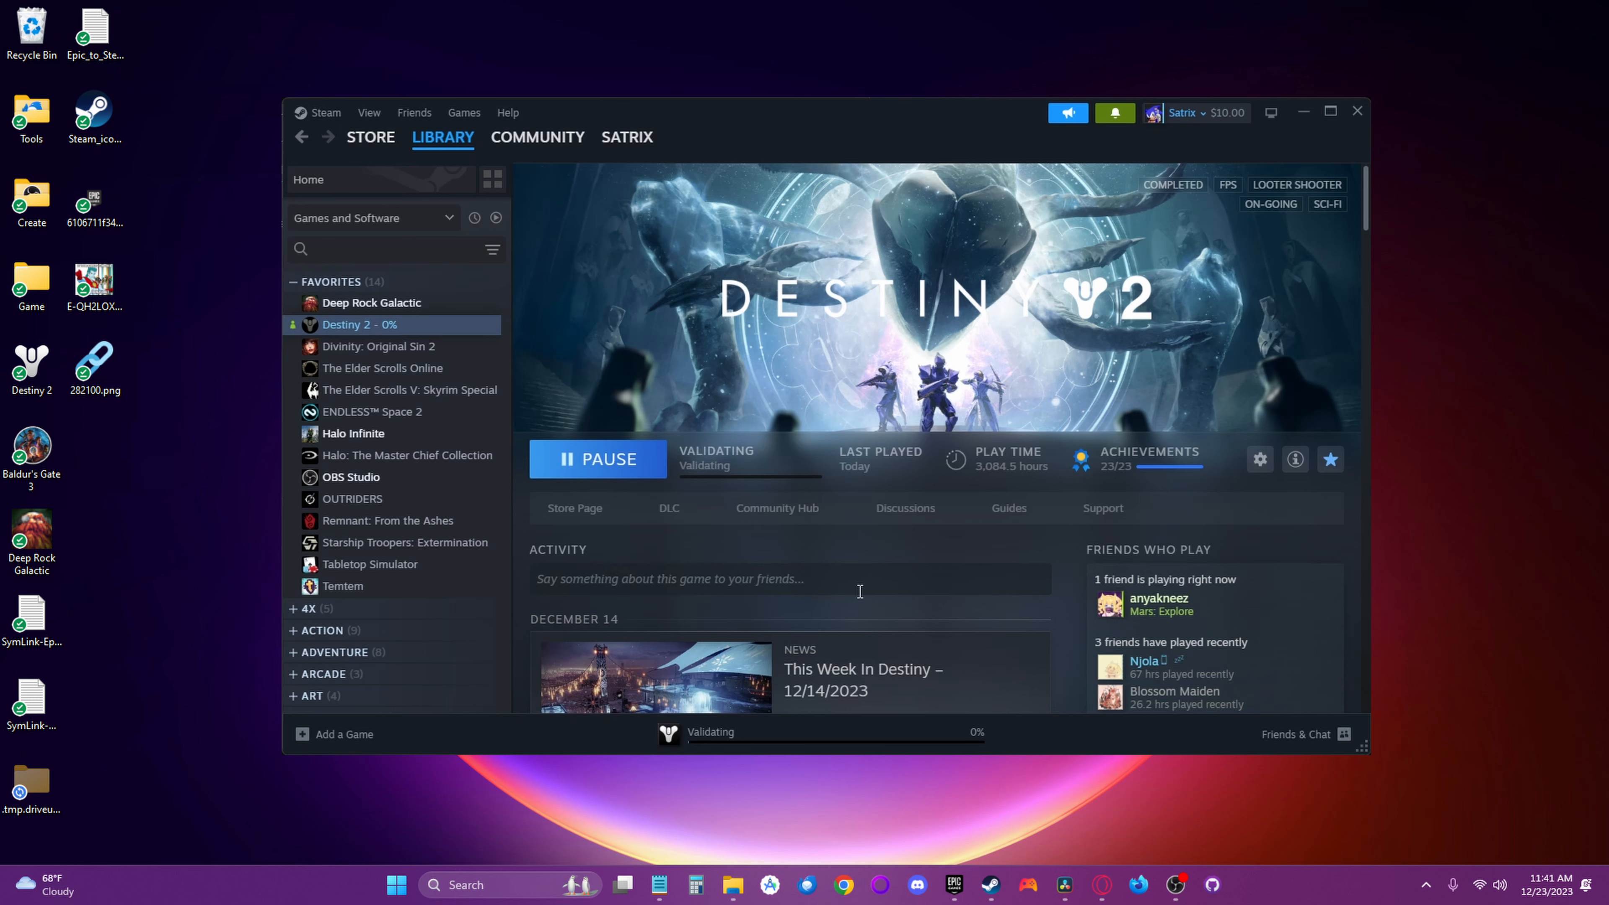
pyautogui.click(731, 731)
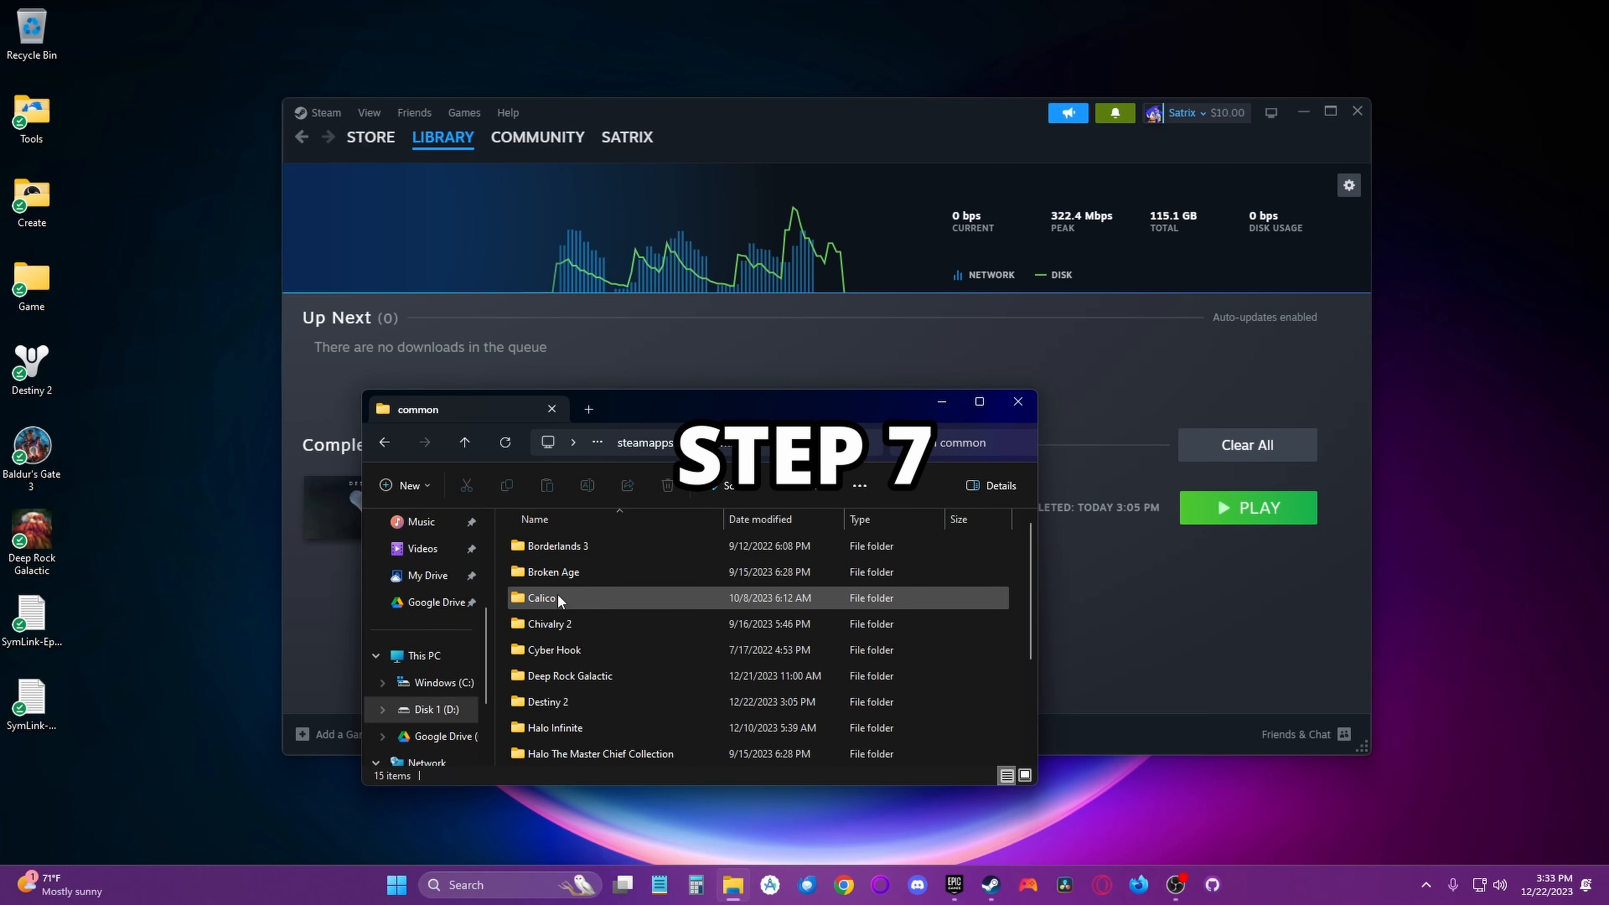
# - Examine the contents of Steam's Destiny 2 folder under steamapps\common, including the linked packages folder, and view the folder's properties
pyautogui.doubleClick(571, 701)
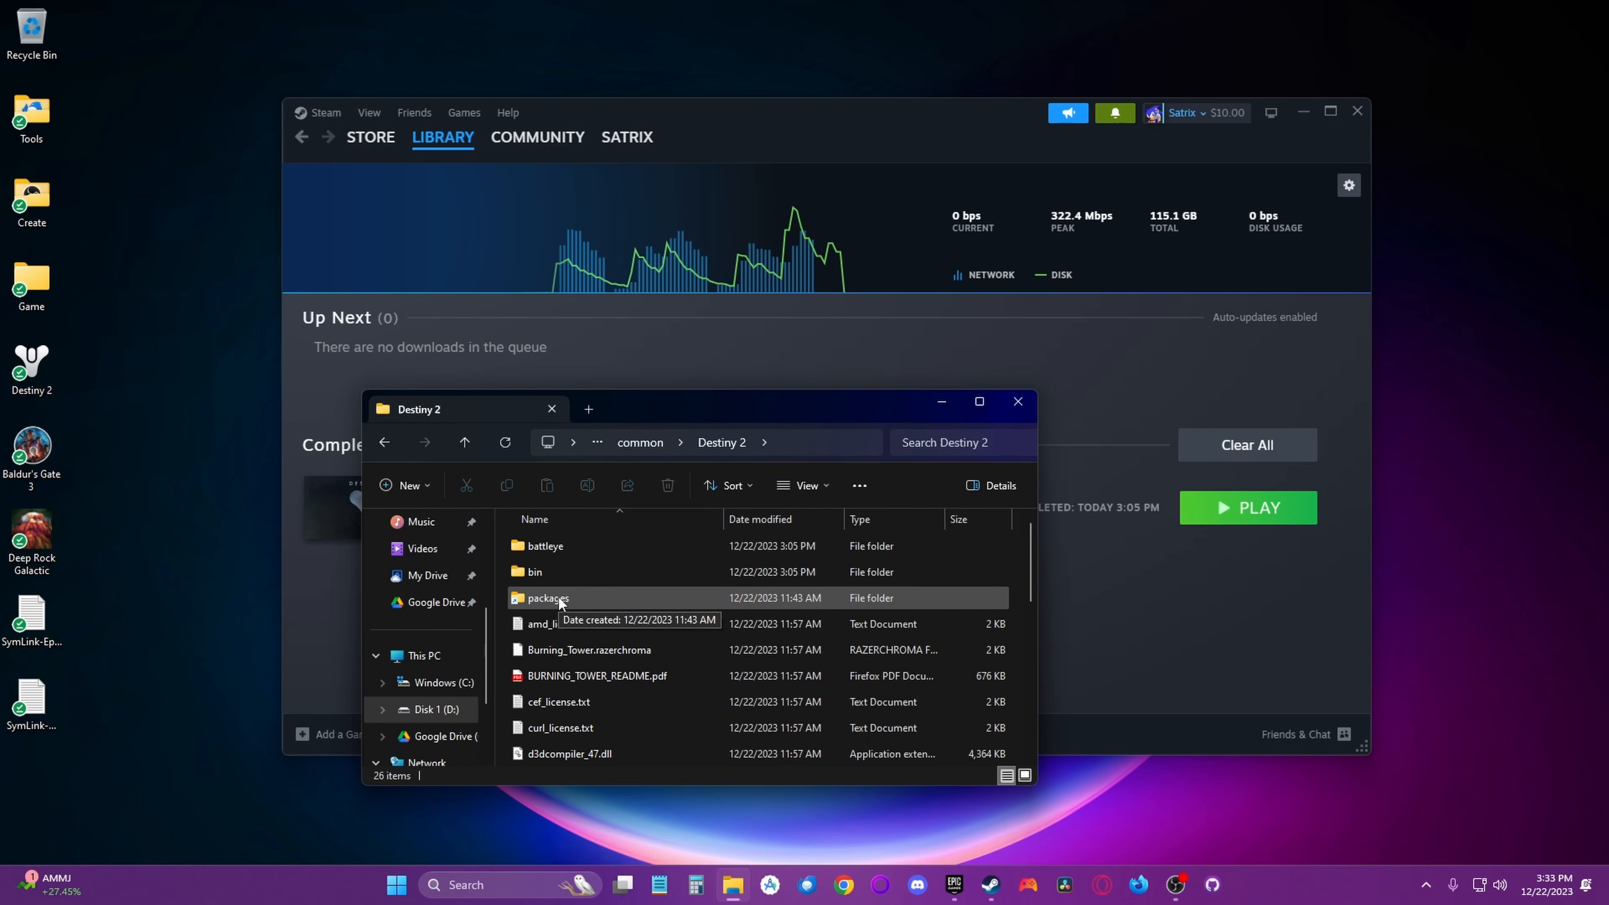
pyautogui.scroll(-3, 557, 602)
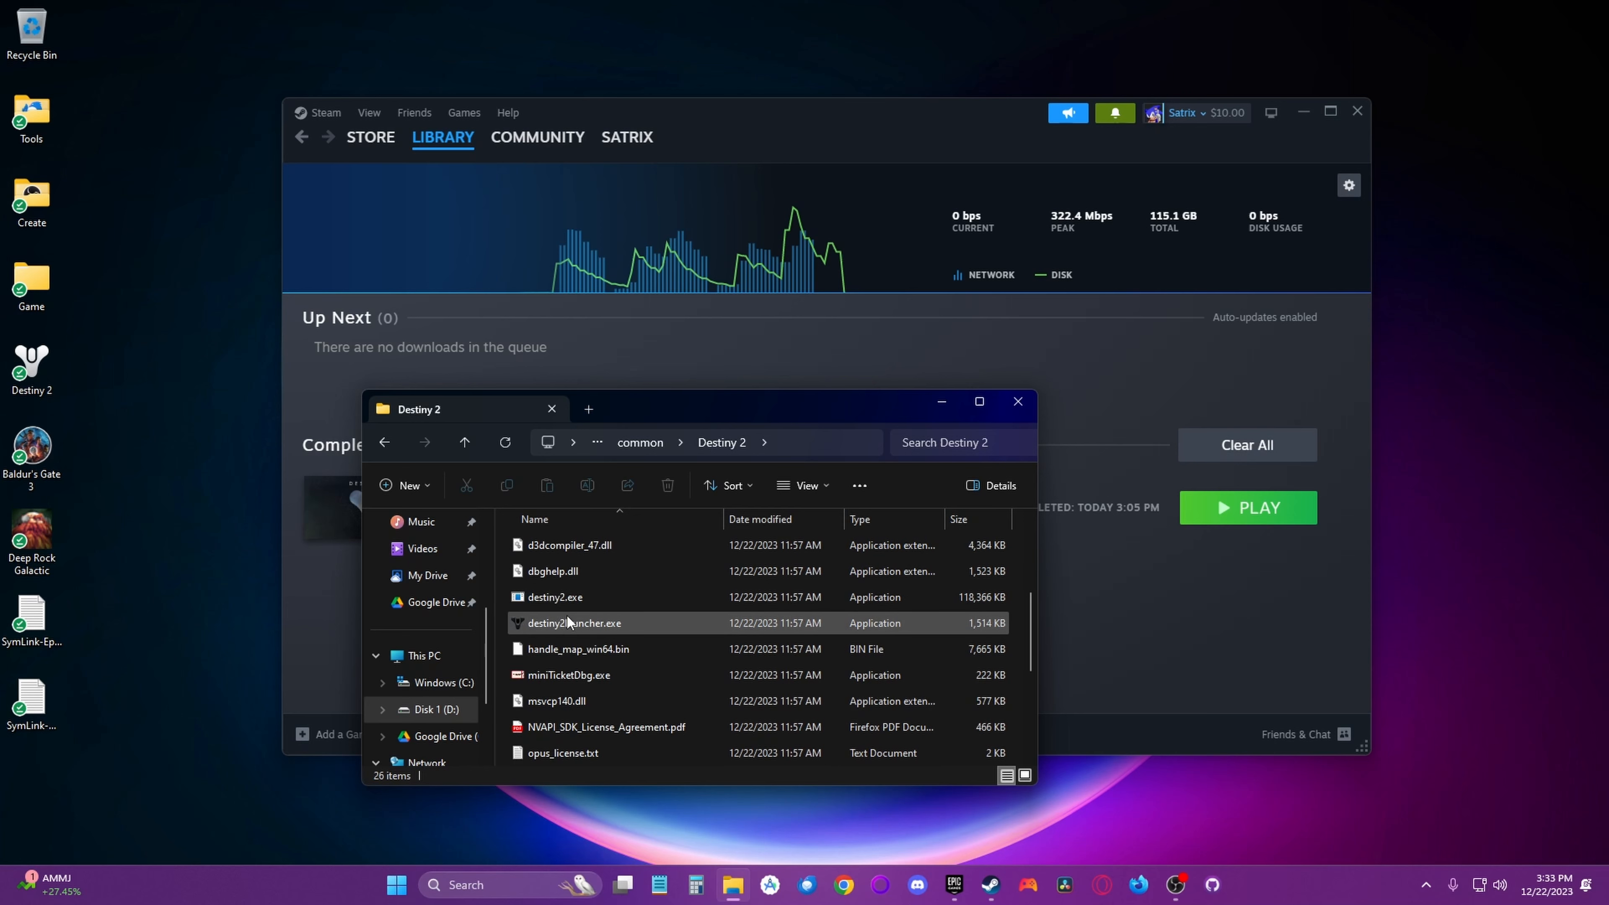
pyautogui.hotkey('alt', 'Left')
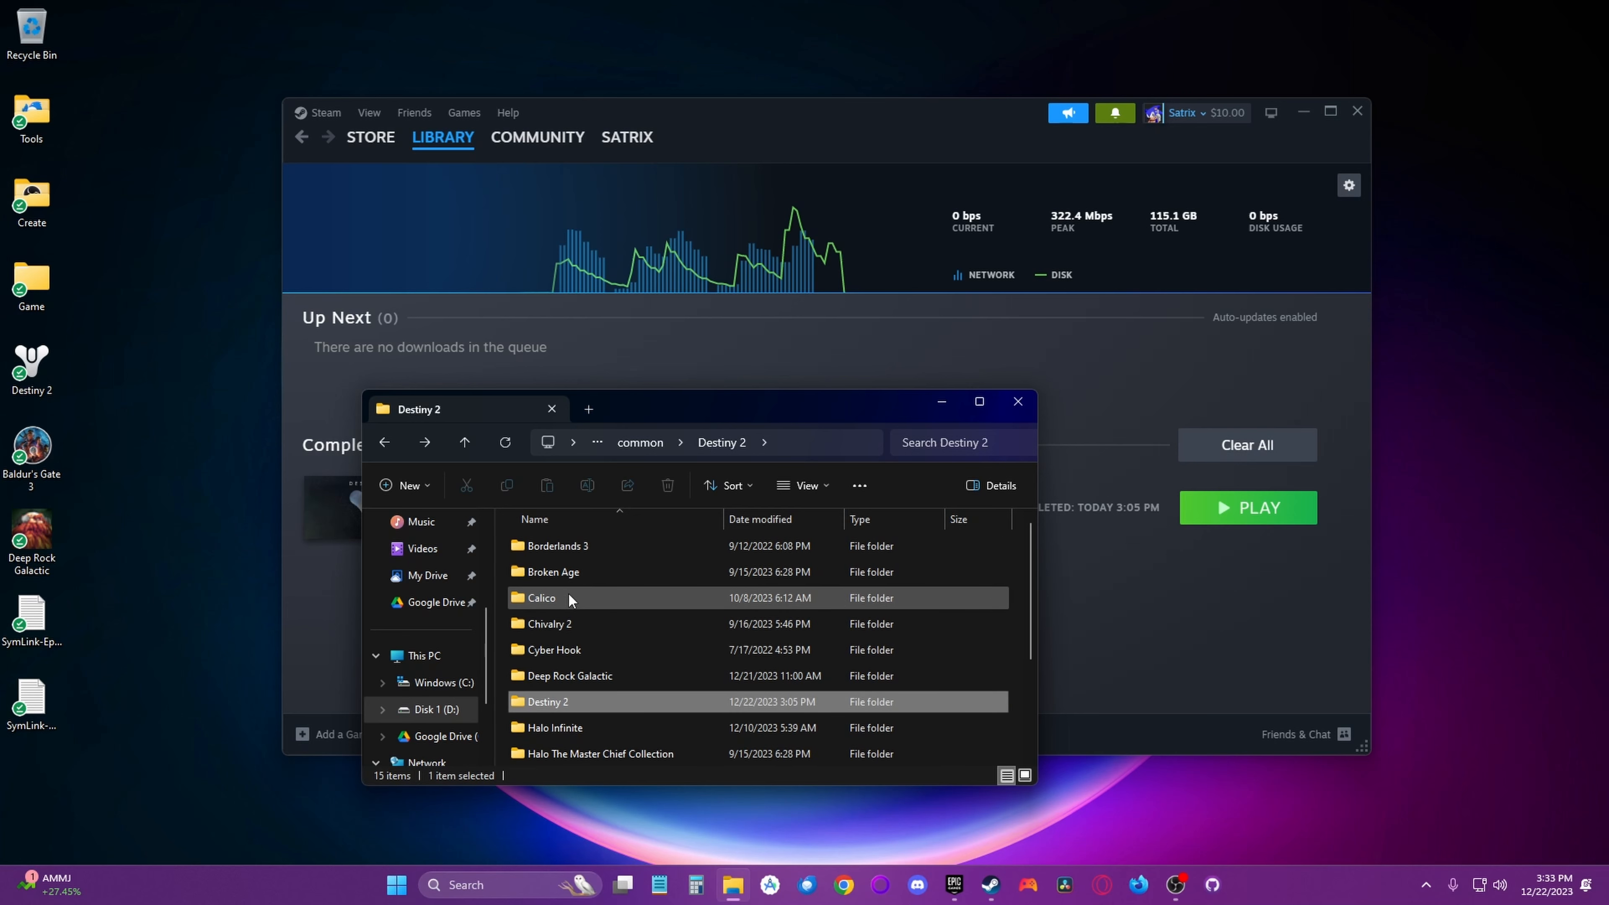
pyautogui.rightClick(563, 705)
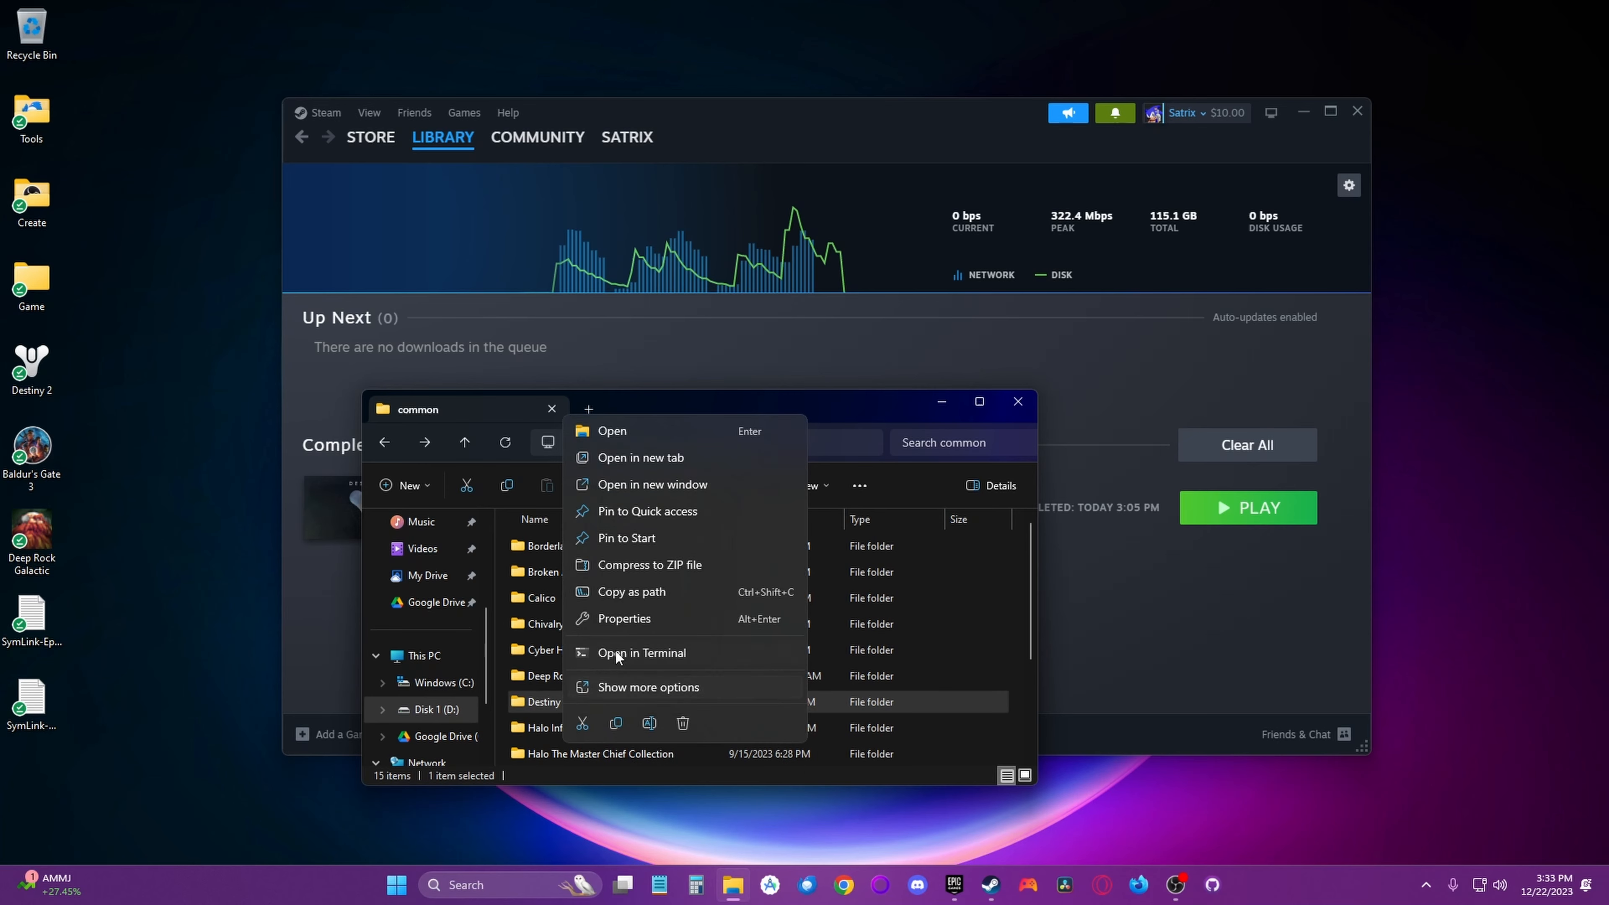
pyautogui.click(616, 618)
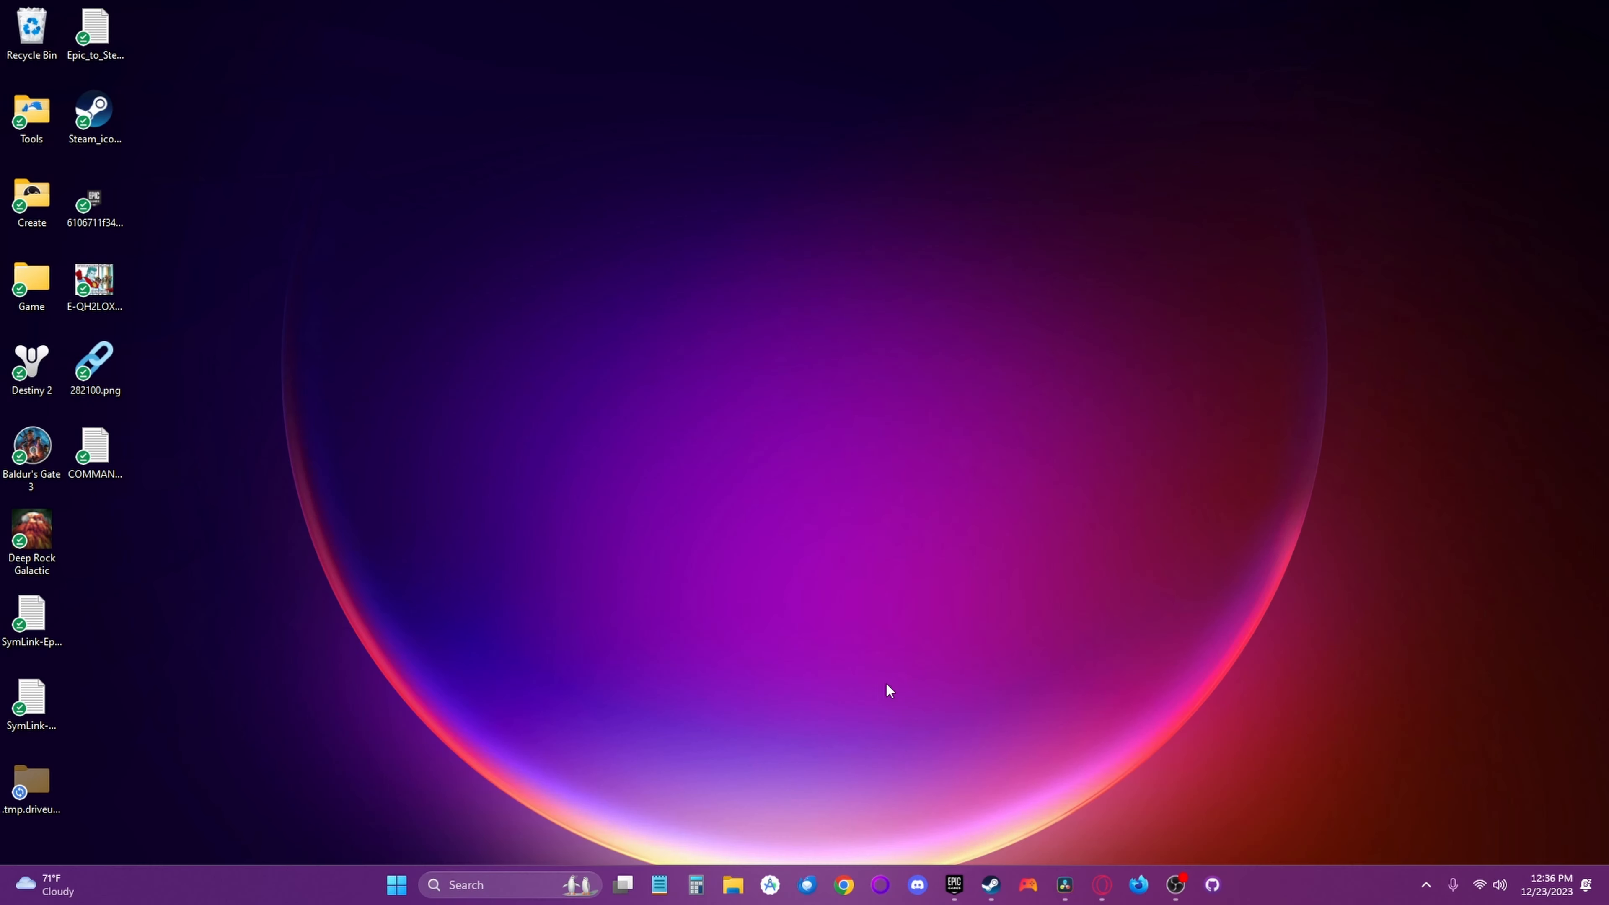
# - Check the size on disk of the Destiny2 folder inside D:\EpicLibrary\Destiny2 in its properties
pyautogui.click(733, 884)
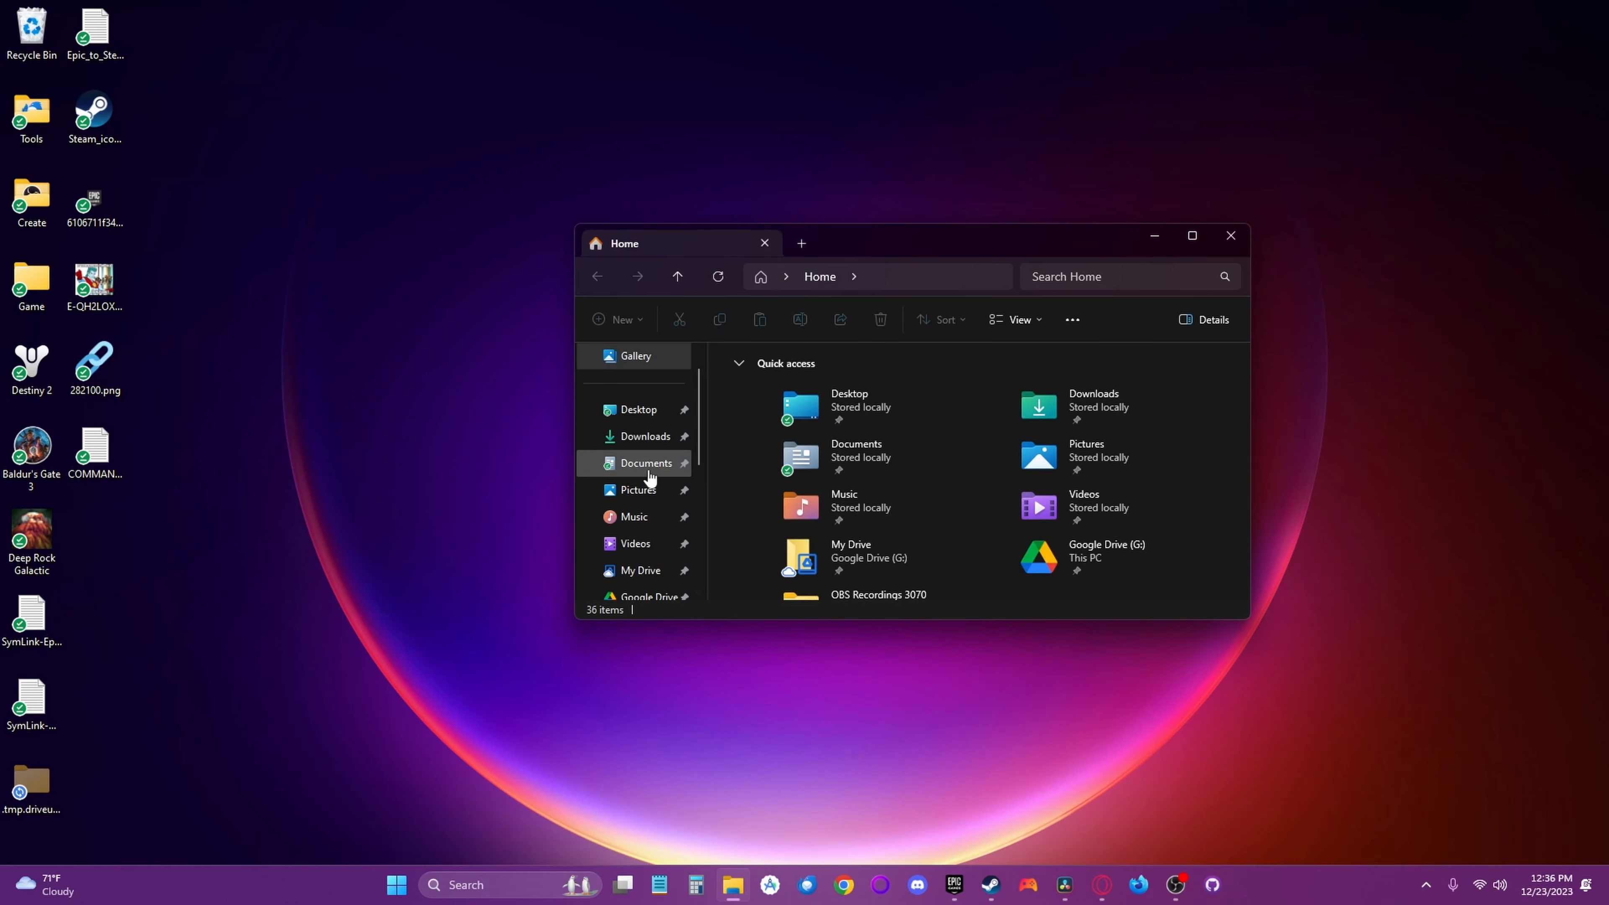
pyautogui.scroll(-5, 640, 500)
pyautogui.click(649, 462)
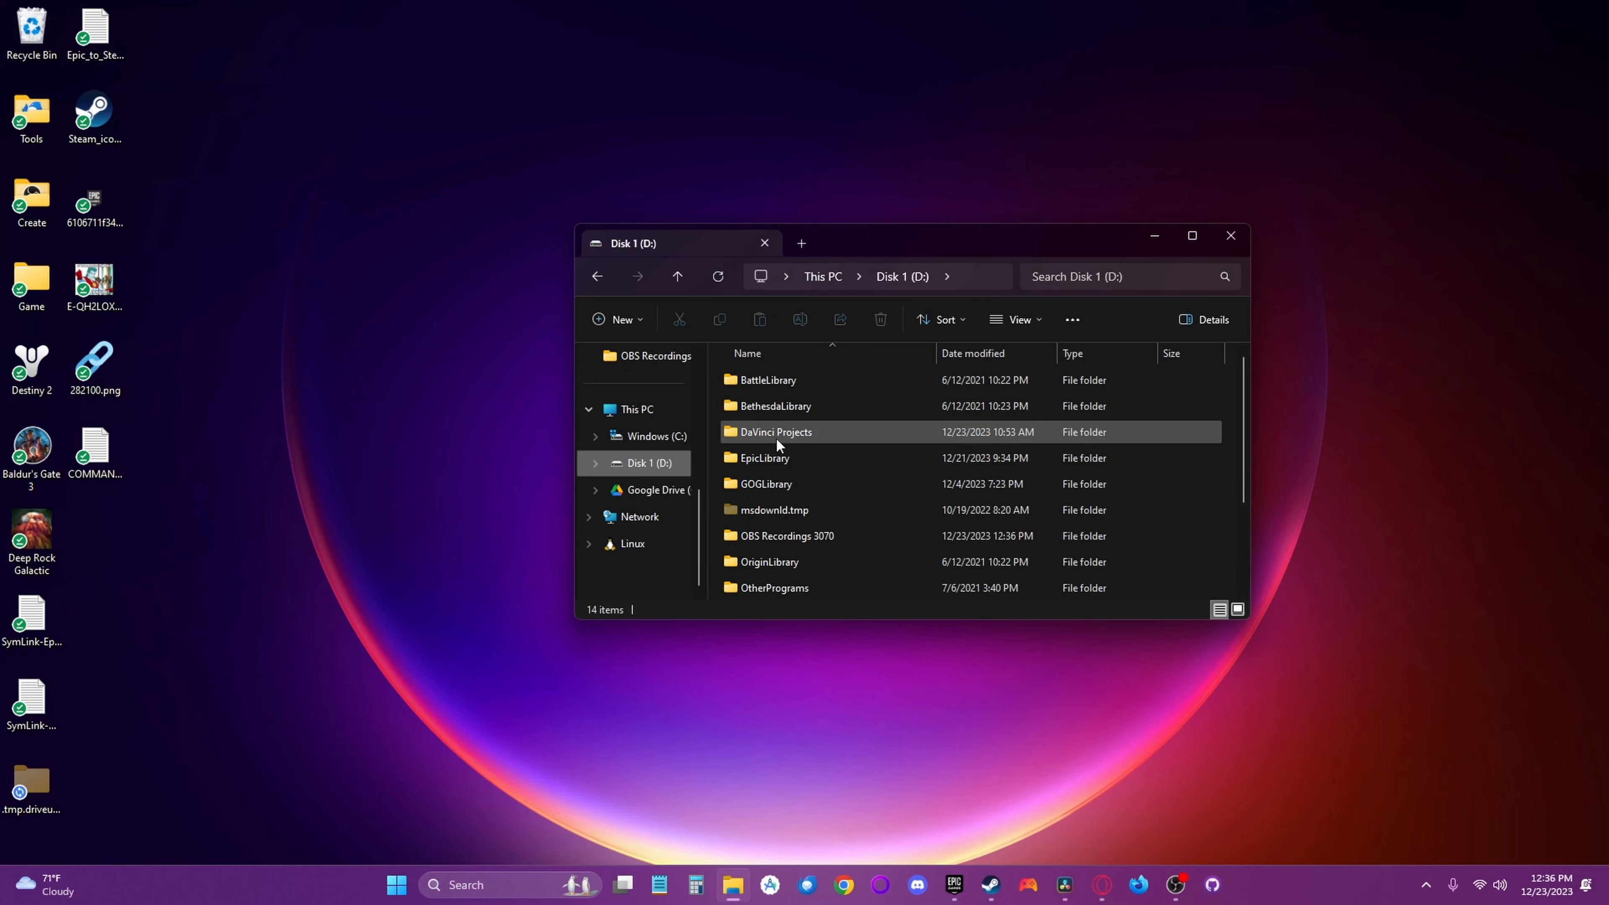
pyautogui.doubleClick(766, 458)
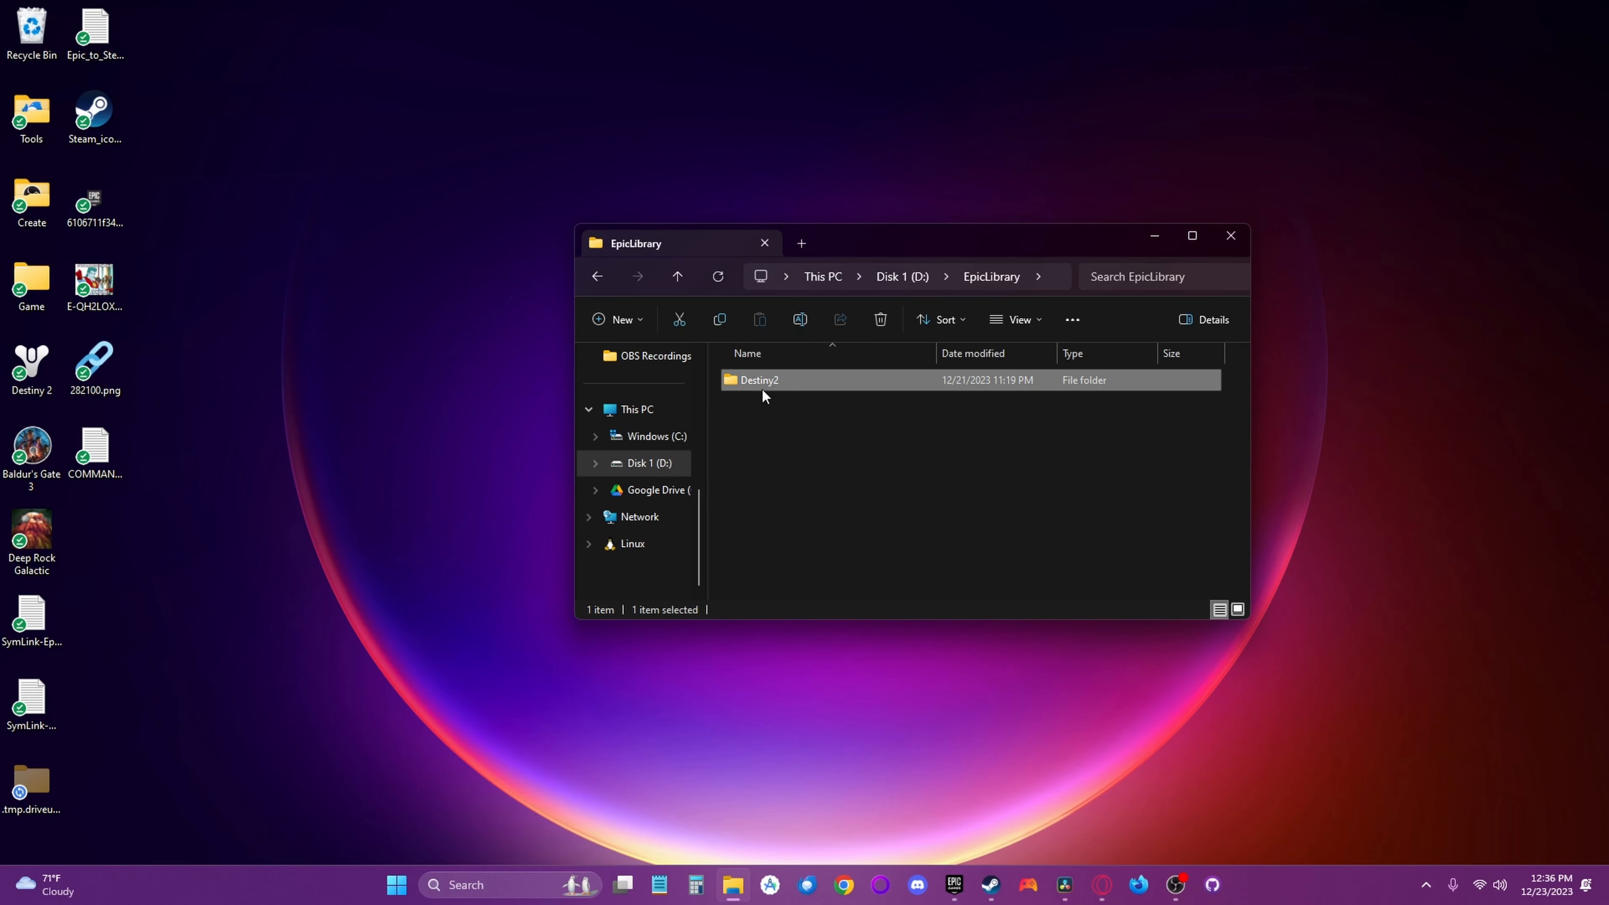
pyautogui.doubleClick(763, 388)
pyautogui.rightClick(768, 392)
pyautogui.click(826, 634)
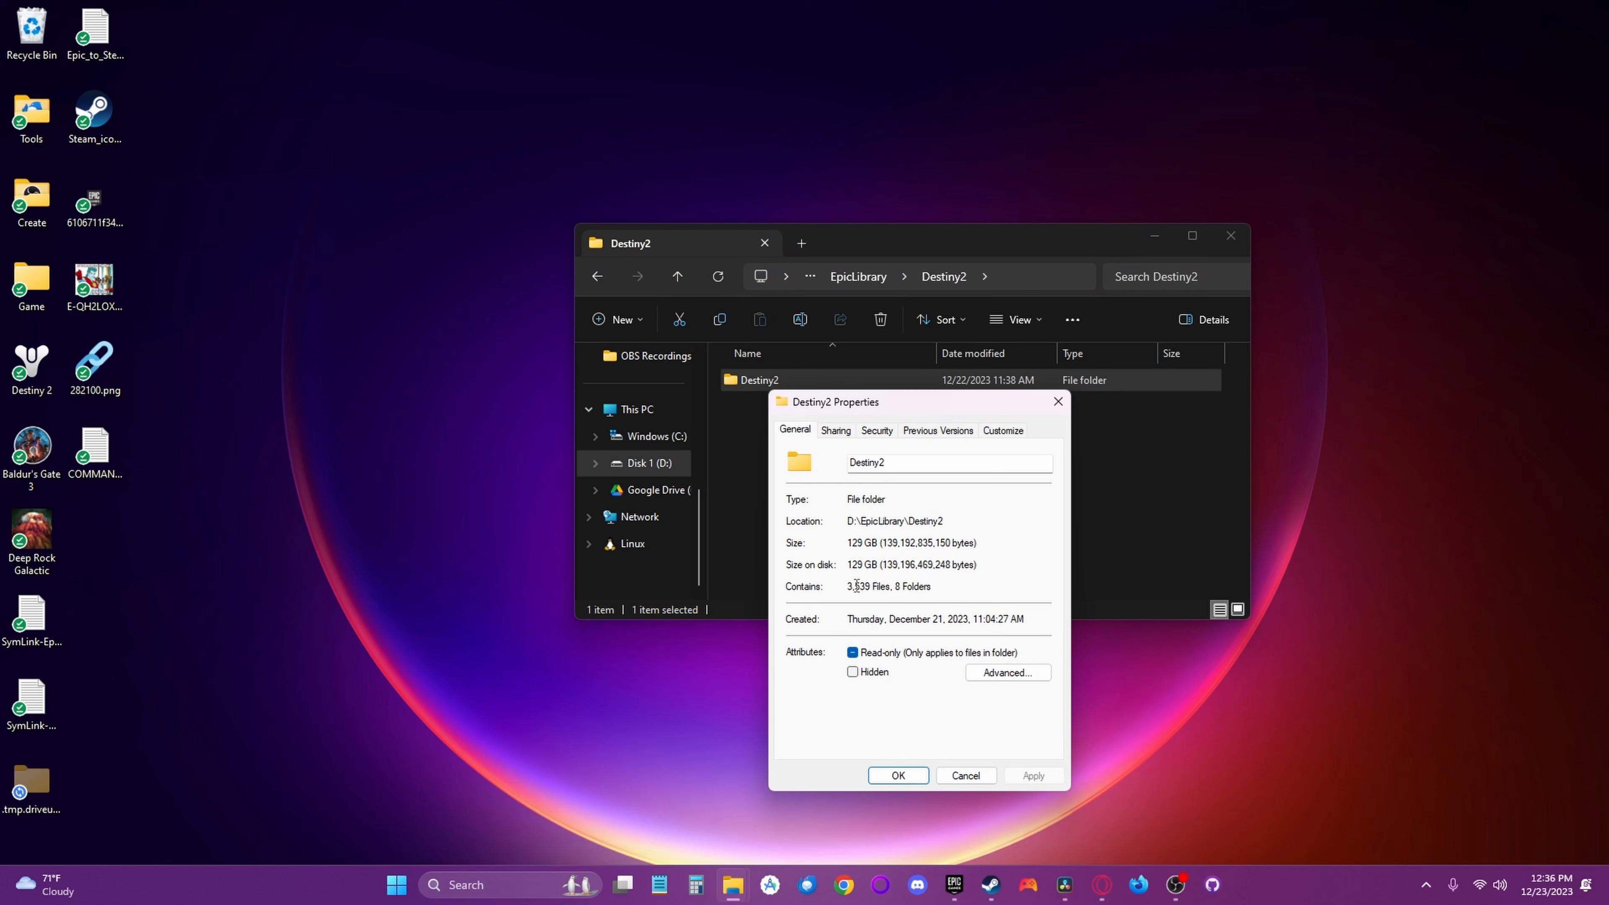
pyautogui.click(899, 776)
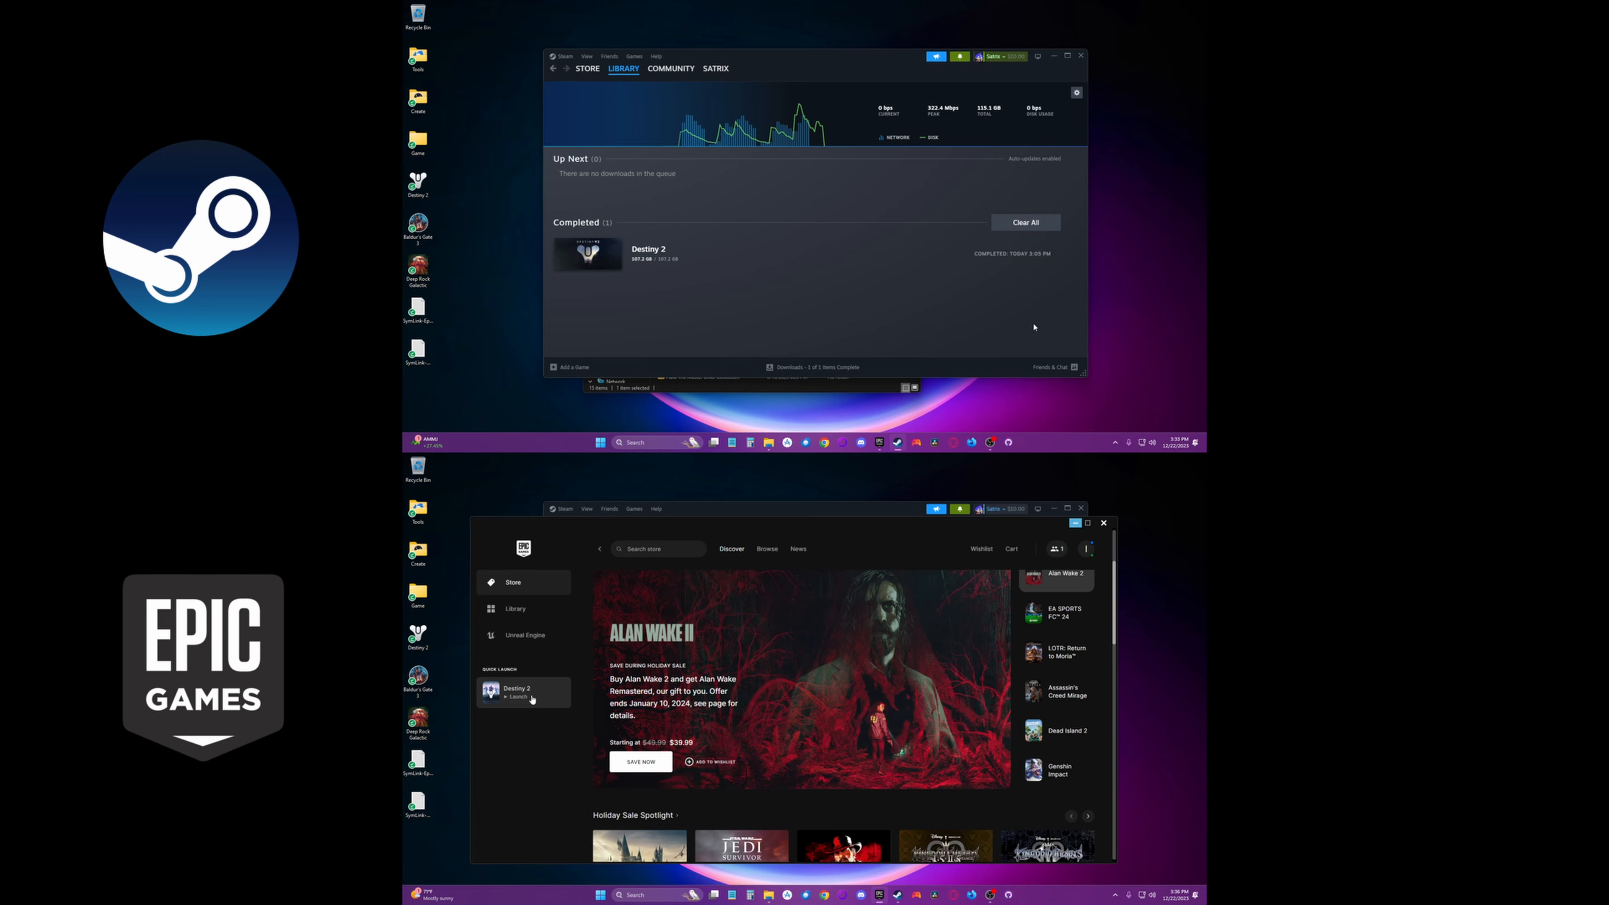
# - Launch Destiny 2 from the Epic Games launcher and enter with the Hunter character in both the Steam and Epic sessions
pyautogui.click(532, 699)
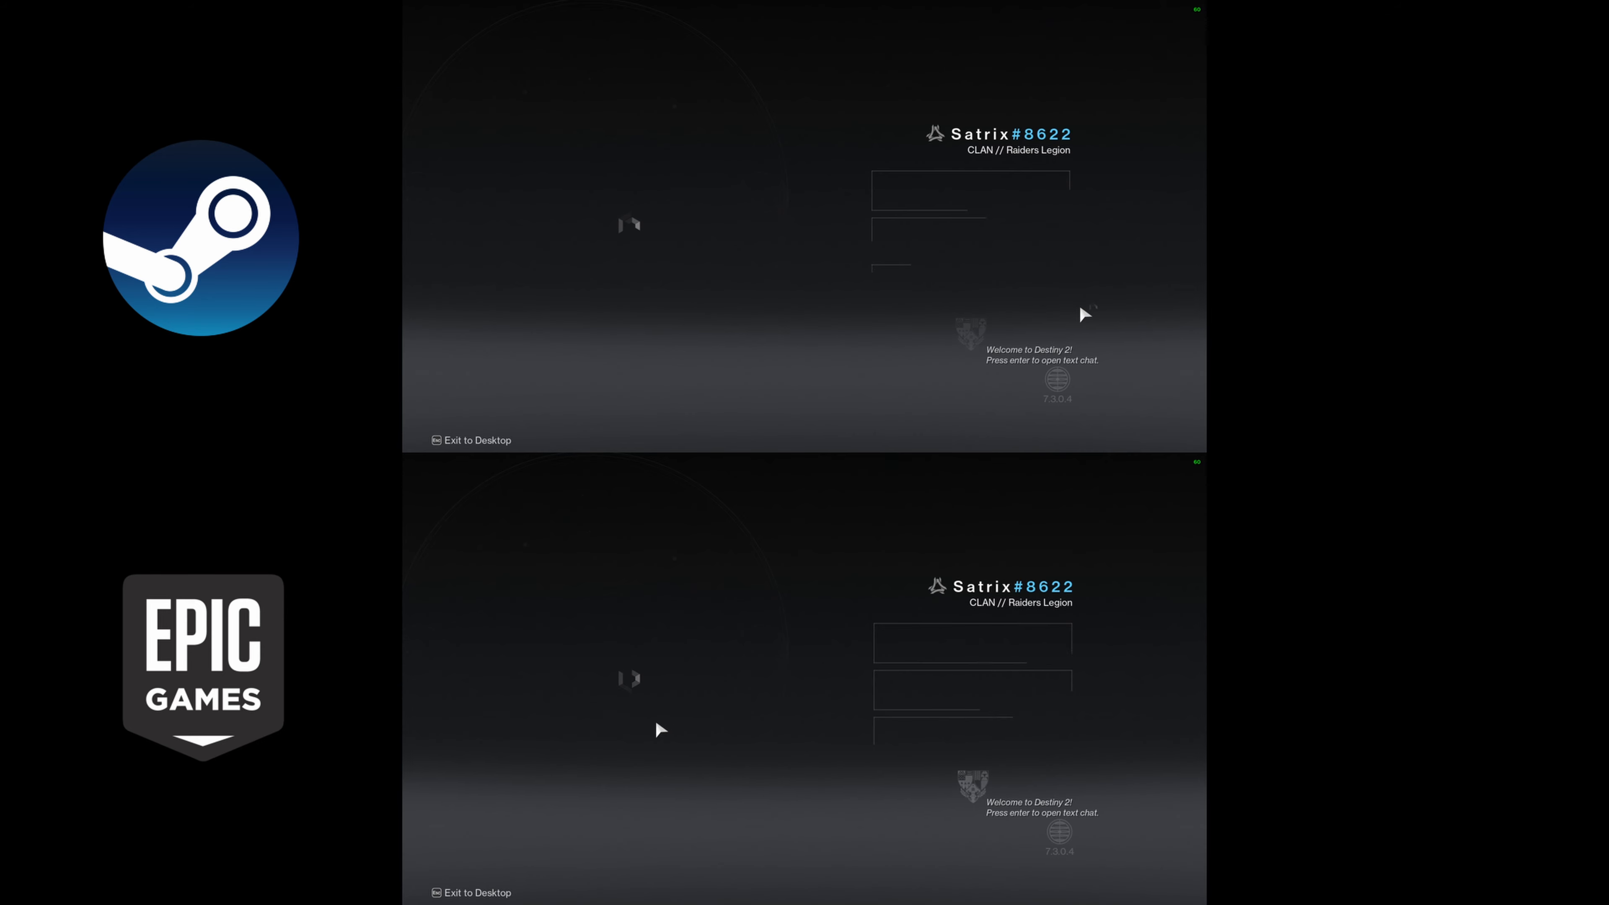
pyautogui.click(995, 195)
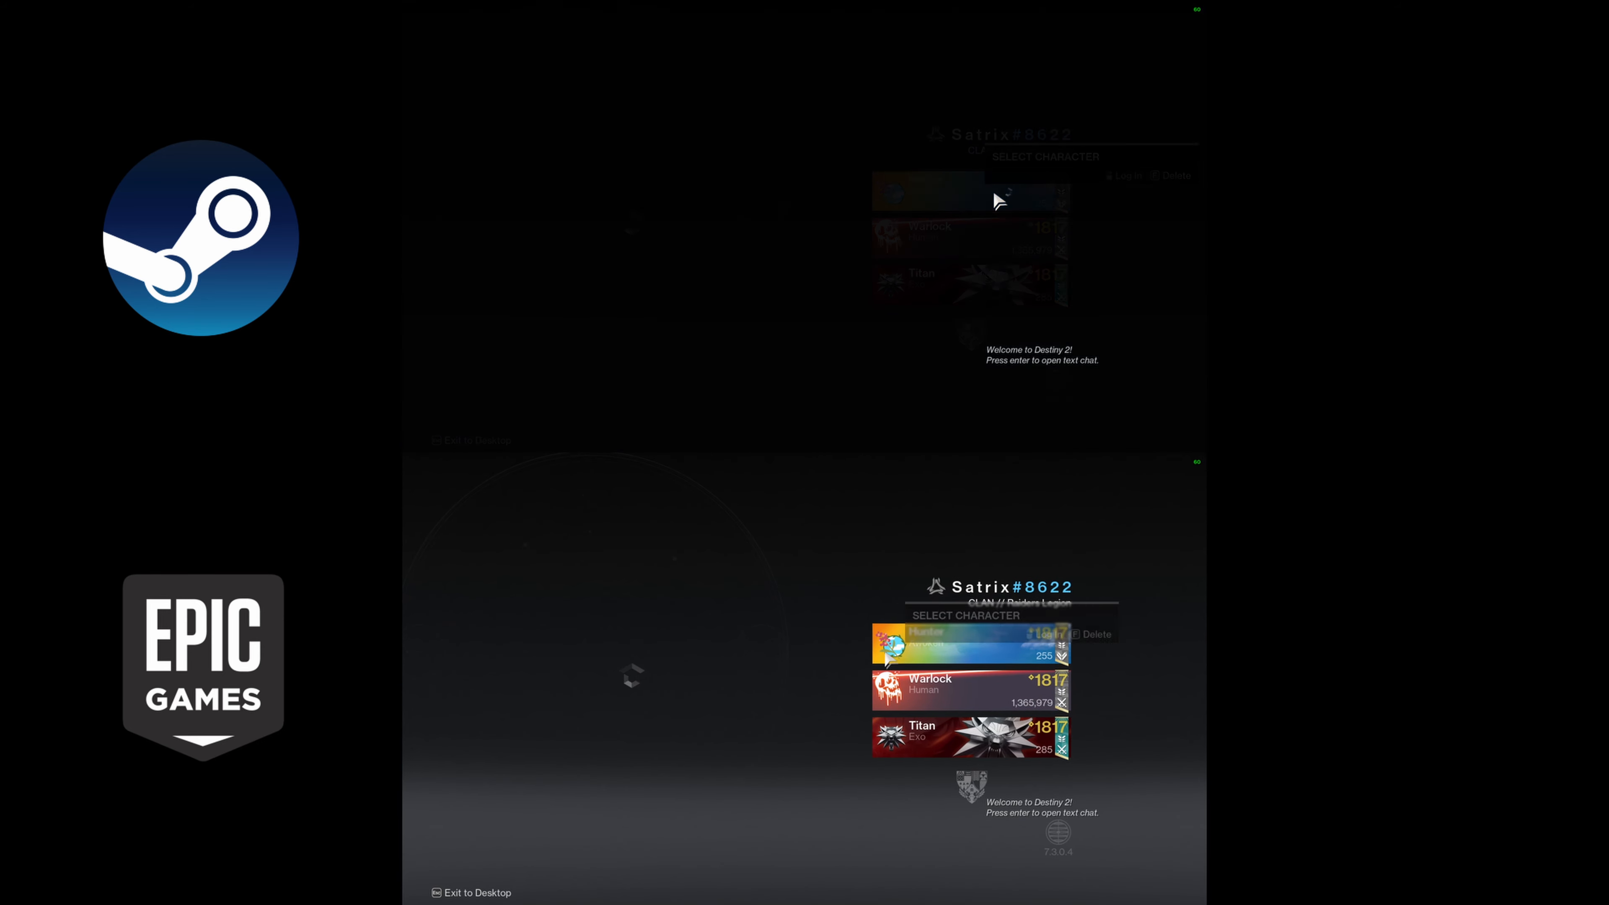
pyautogui.click(932, 656)
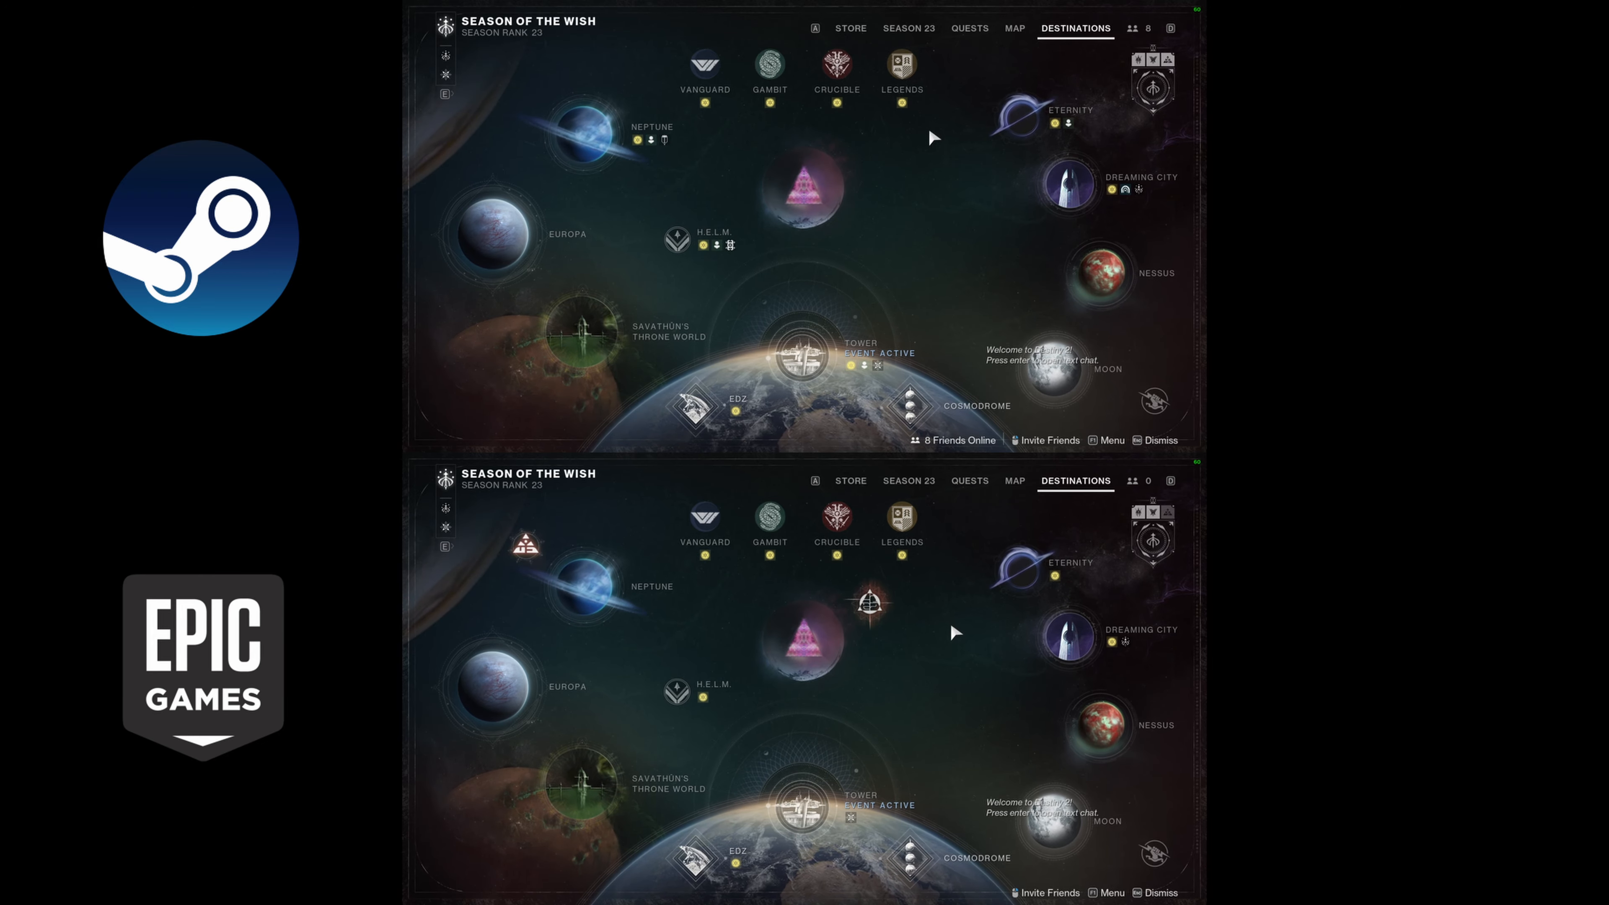
# - Leave the destinations screen in the Steam session and exit that game to the desktop
pyautogui.press('Escape')
pyautogui.press('Escape')
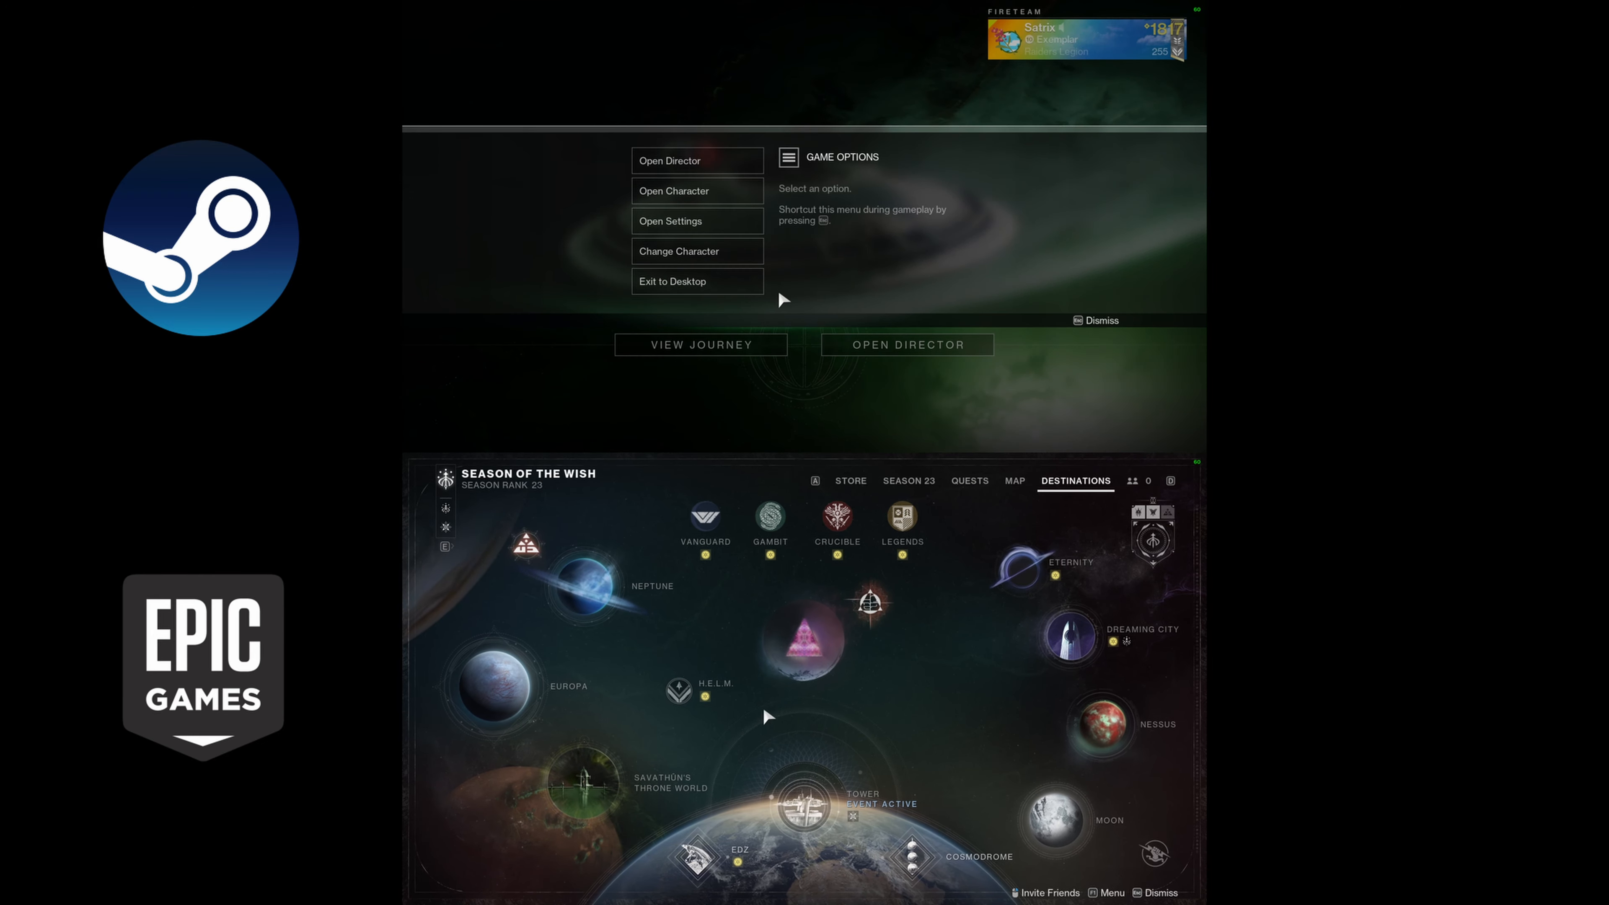
pyautogui.click(748, 285)
pyautogui.click(718, 275)
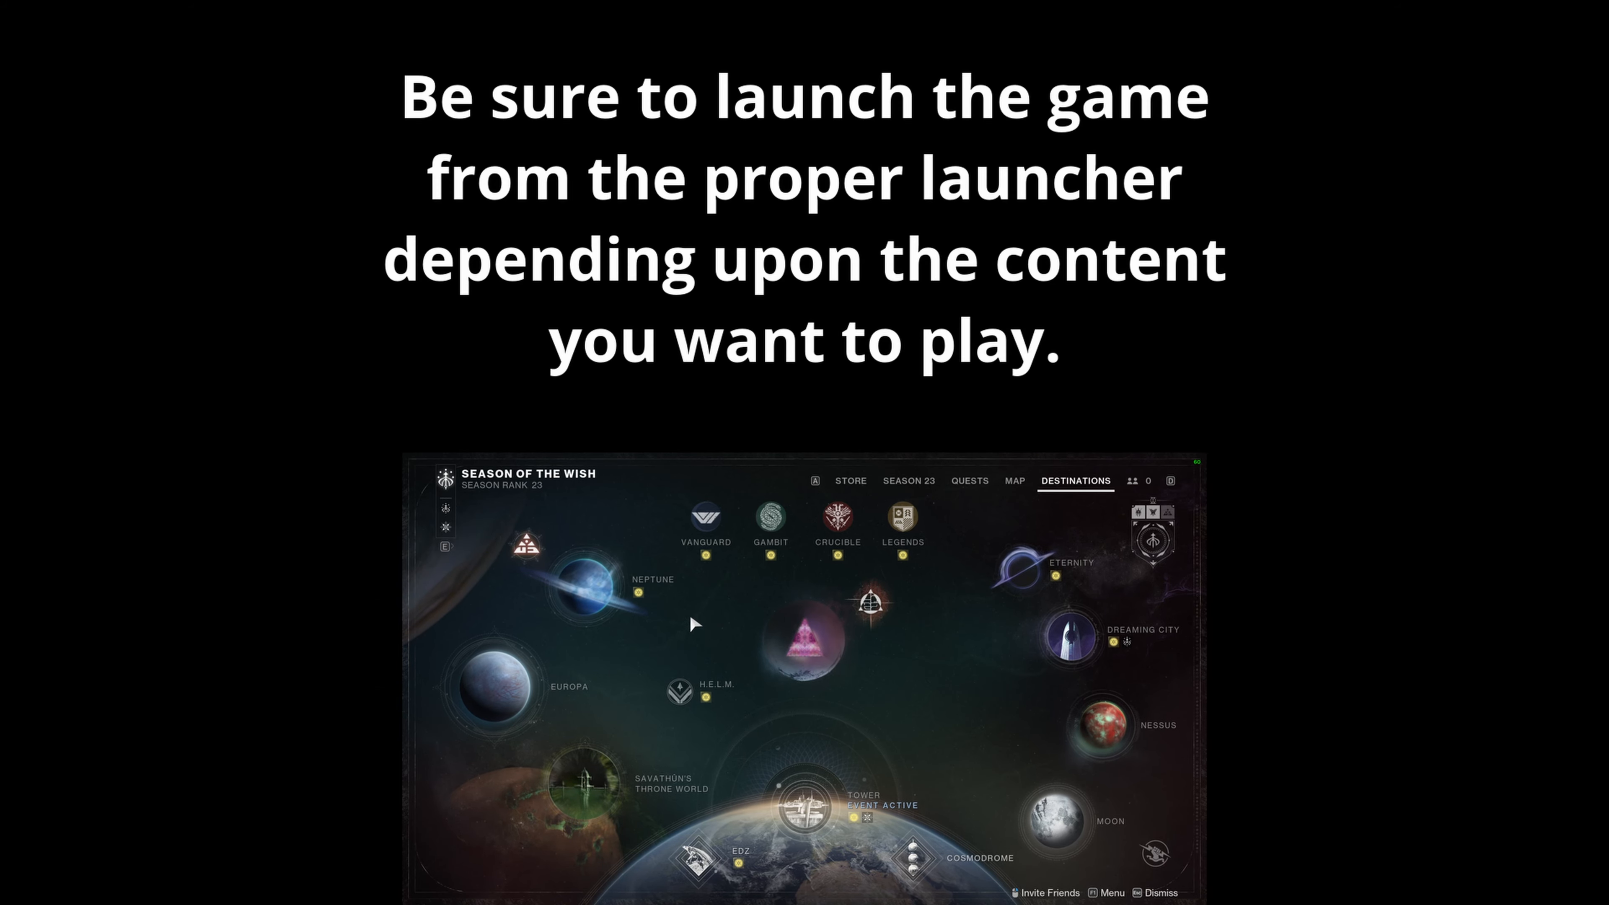
# - View the Hunter's character screen and subclasses in the Epic session, and return to the game options menu
pyautogui.press('F1')
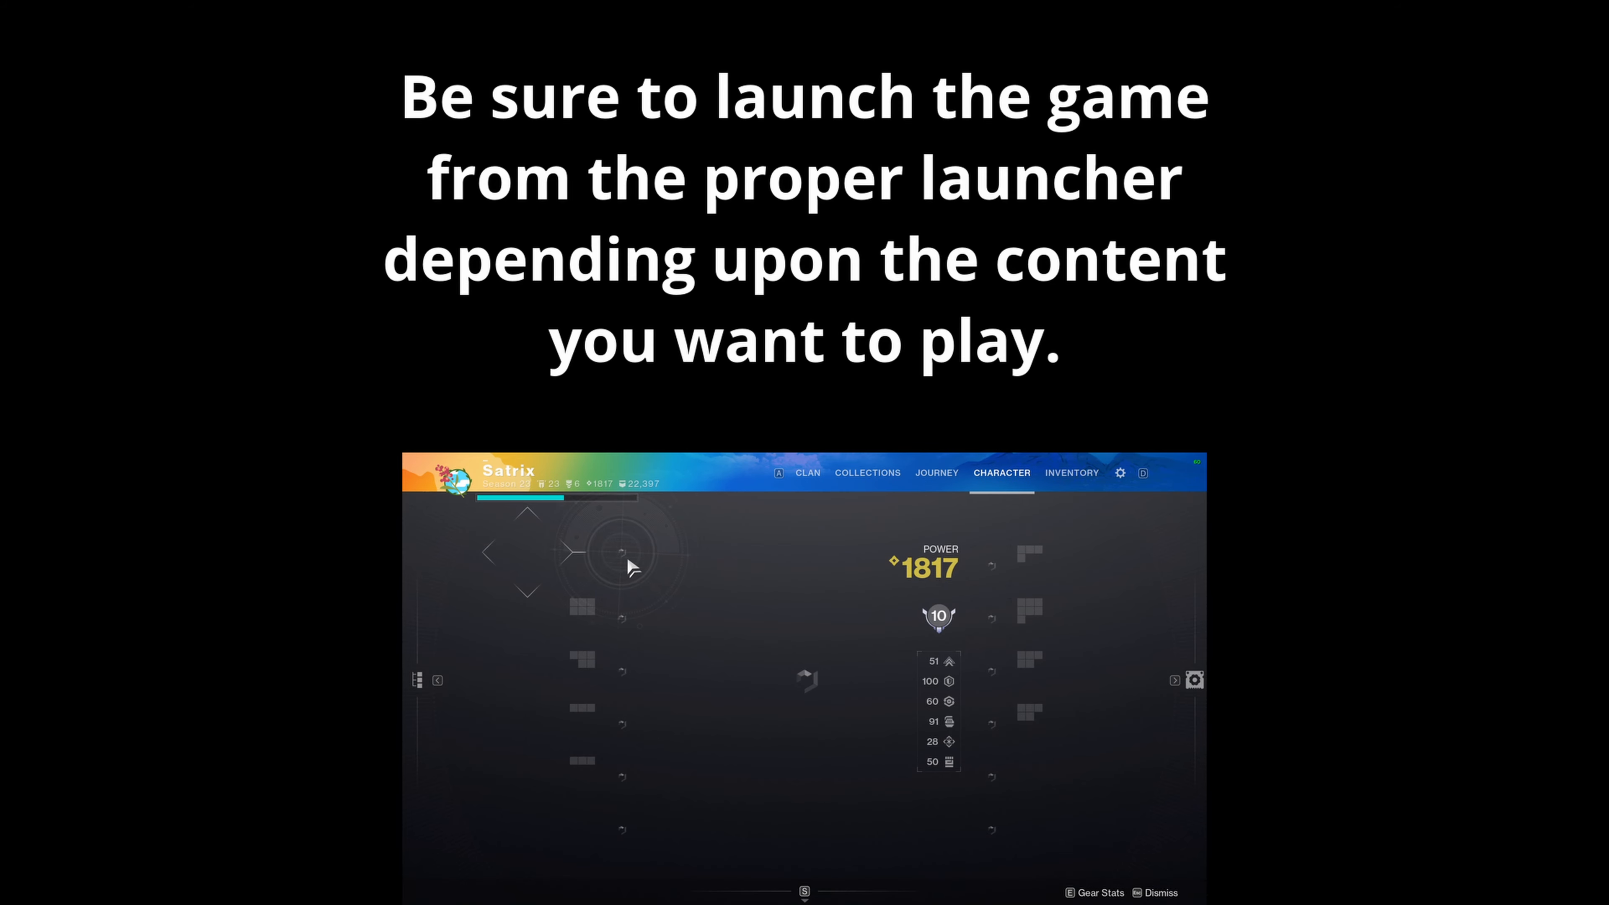
pyautogui.moveTo(605, 554)
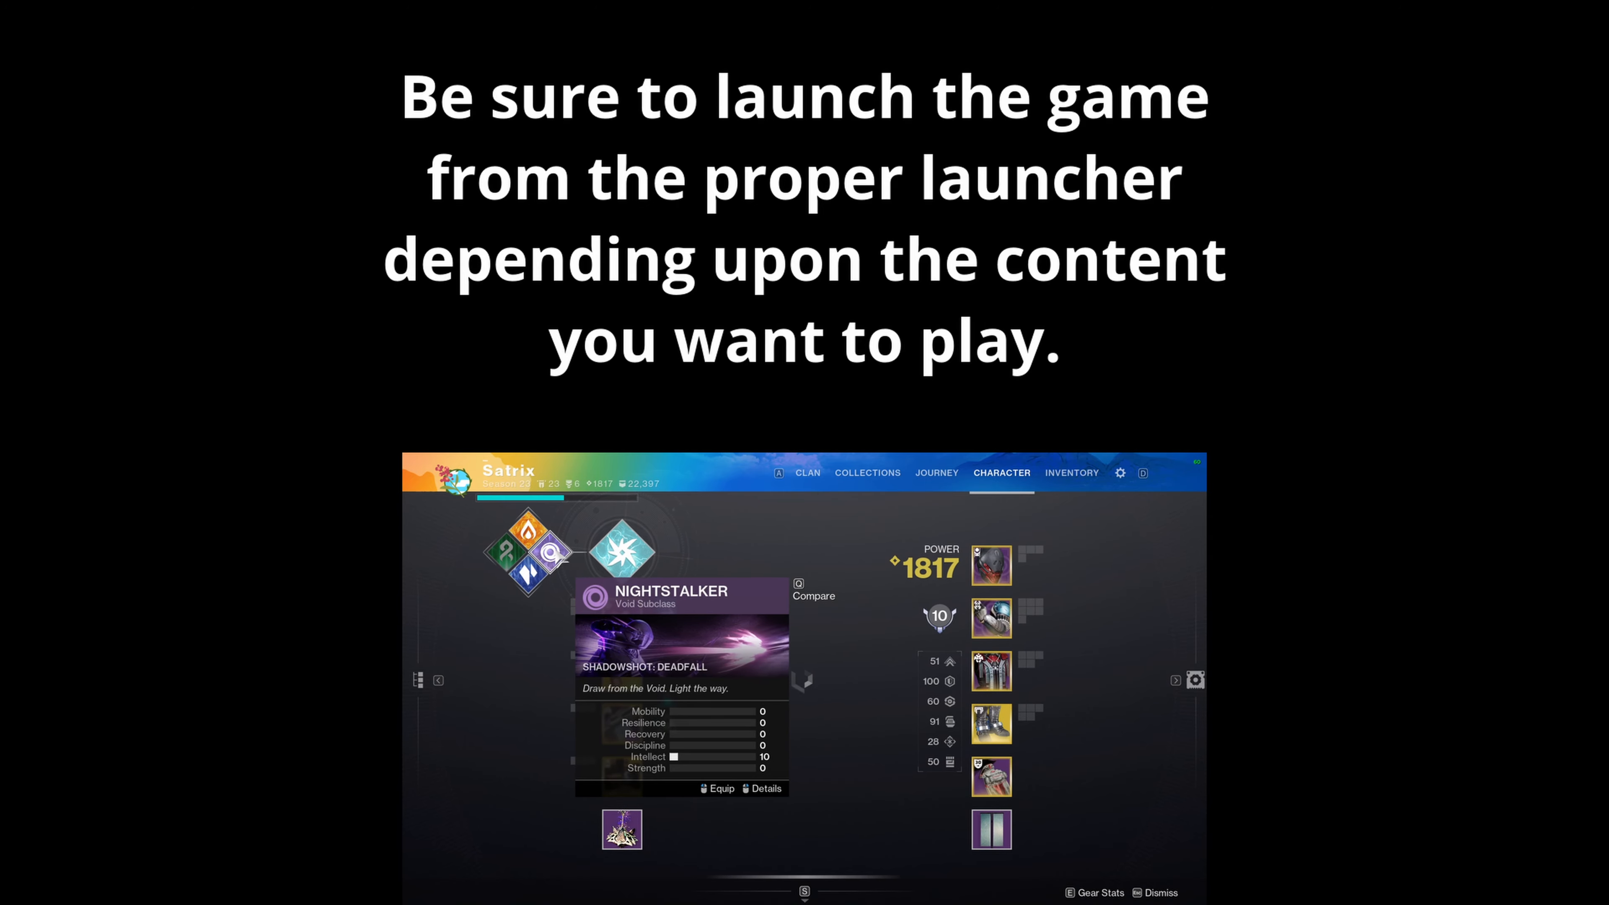
pyautogui.moveTo(506, 550)
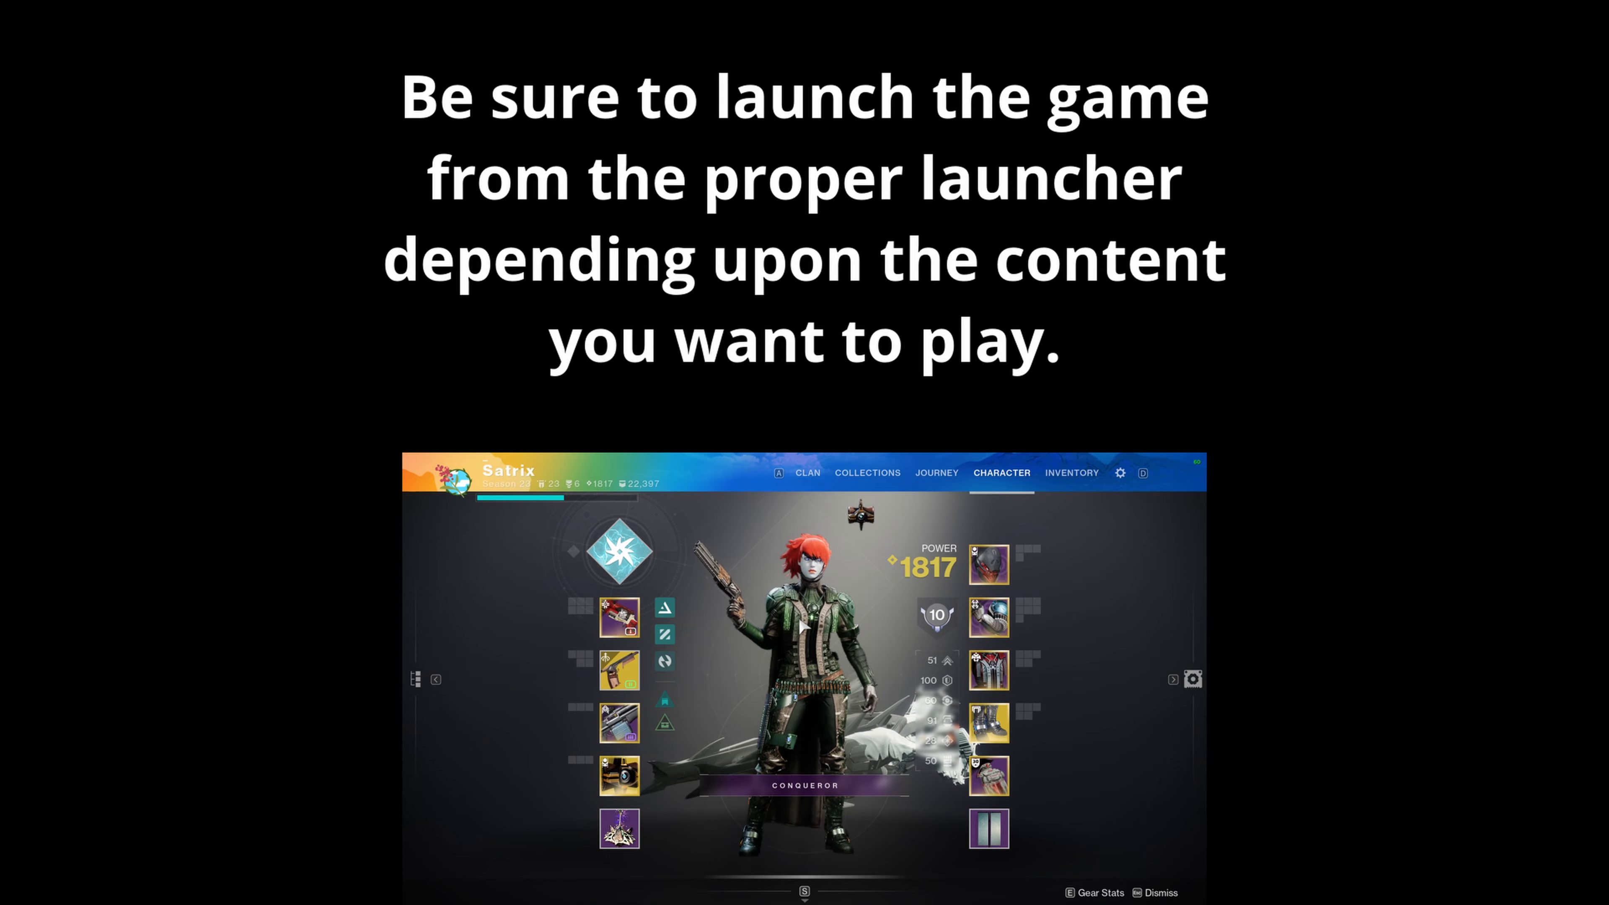
pyautogui.press('Escape')
pyautogui.press('Escape')
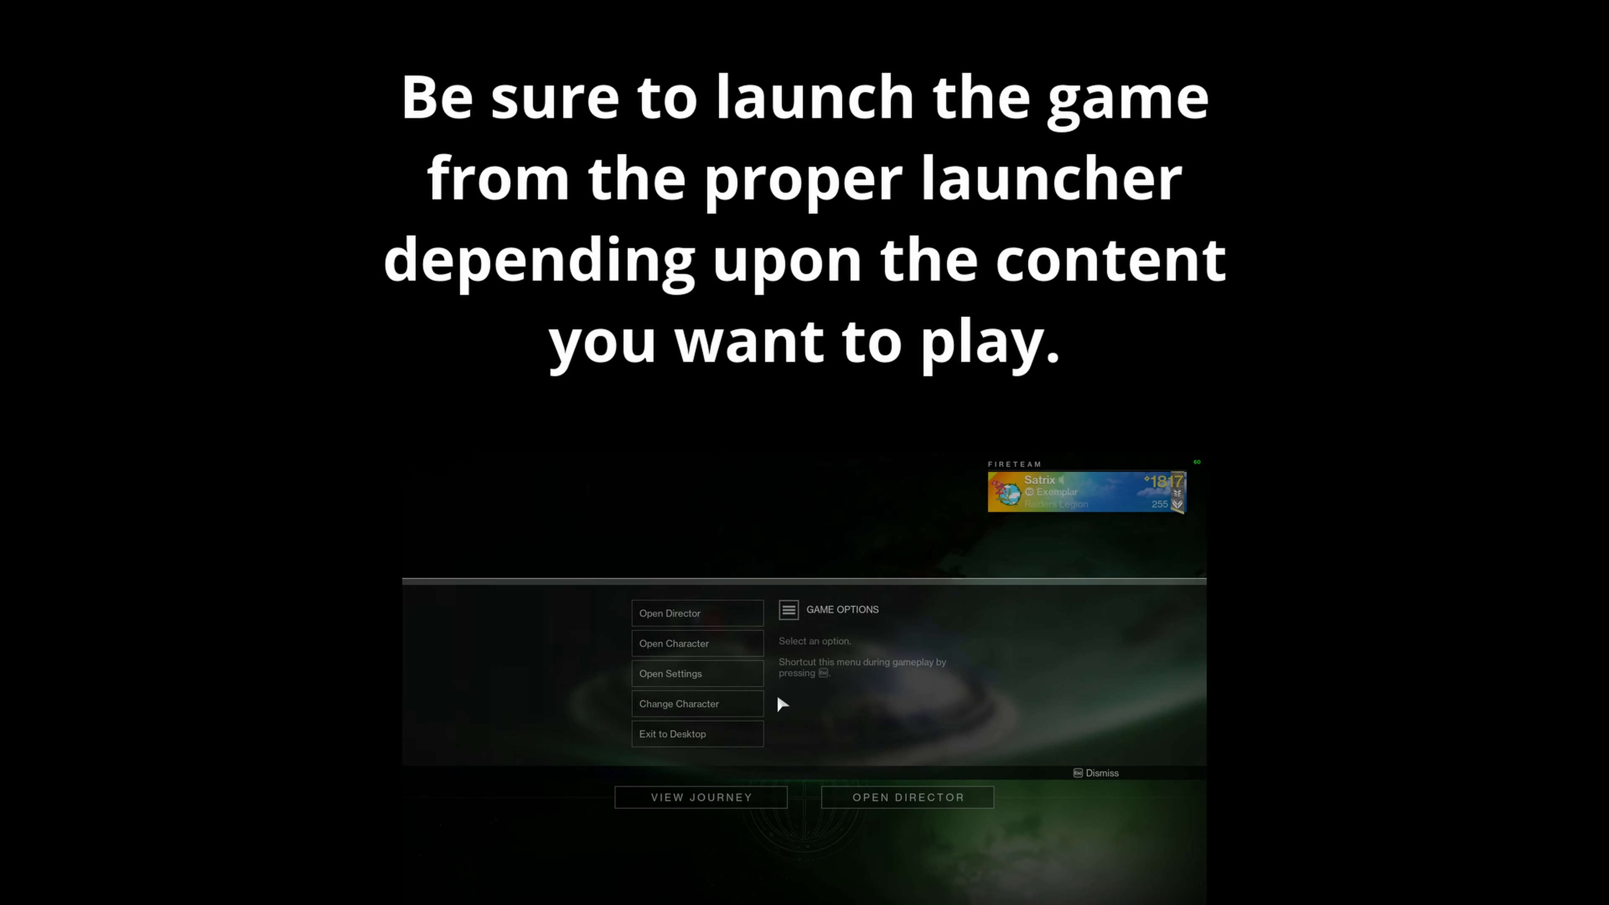